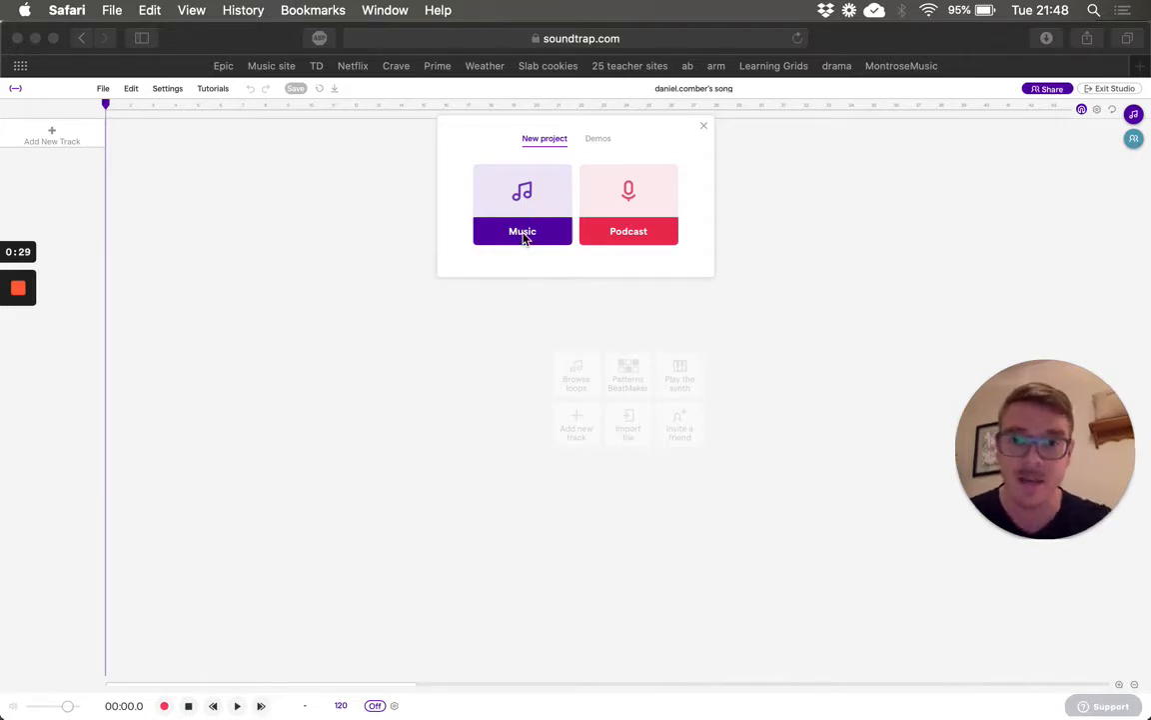
Step: Create a new music project from scratch and add a drums and beats track to it
{"action": "left_click", "coordinate": [523, 237]}
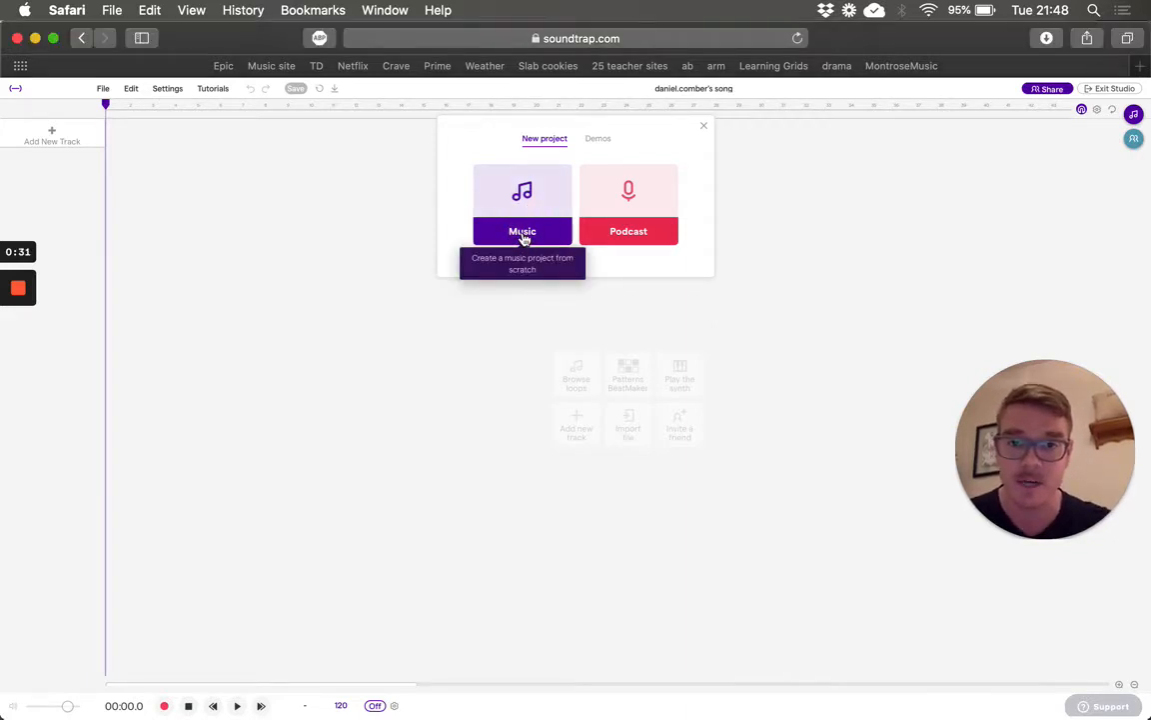
{"action": "left_click", "coordinate": [523, 199]}
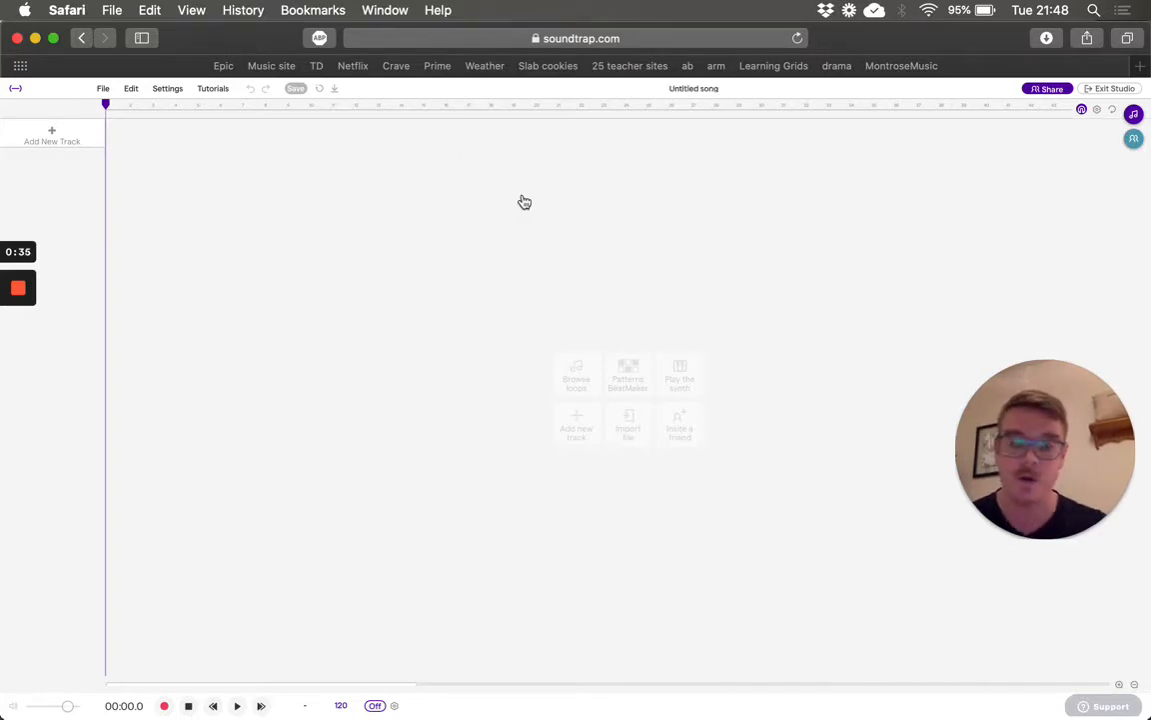
{"action": "left_click", "coordinate": [54, 141]}
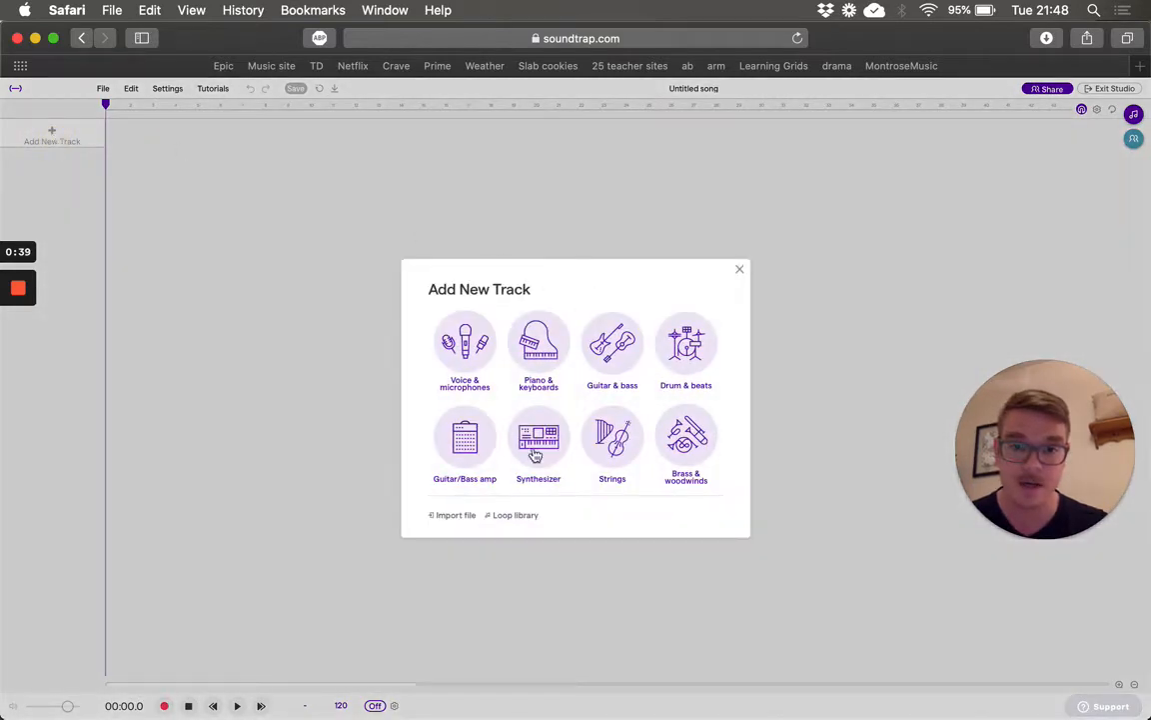
{"action": "left_click", "coordinate": [693, 350]}
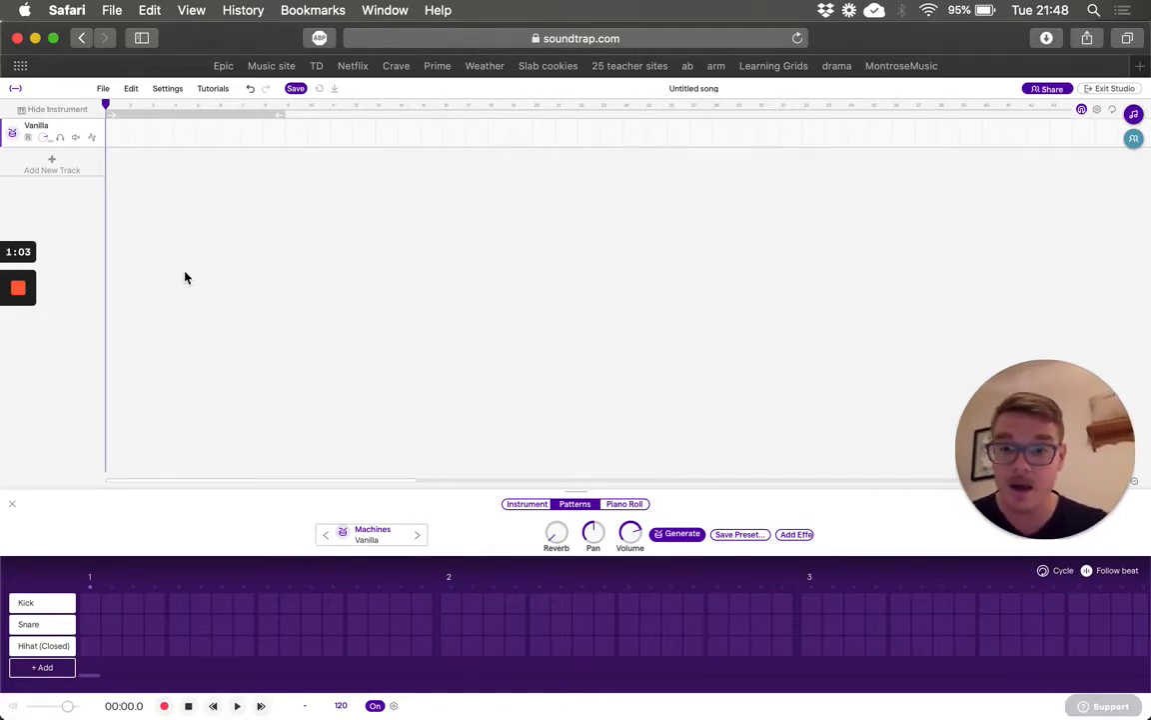
Step: Place closed hi-hat hits on steps 1, 3 and 5 of bar 1, clearing the extra run of hits painted after them
{"action": "left_click", "coordinate": [91, 646]}
{"action": "left_click", "coordinate": [136, 648]}
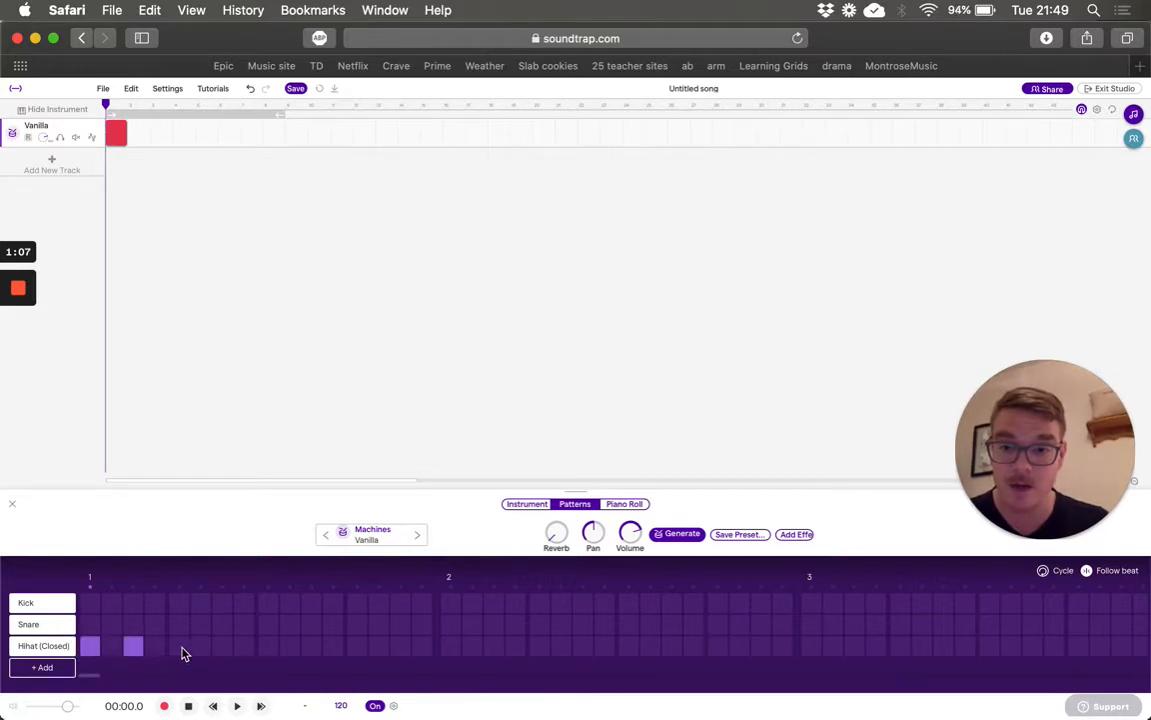
{"action": "left_click_drag", "start_coordinate": [222, 648], "coordinate": [400, 649]}
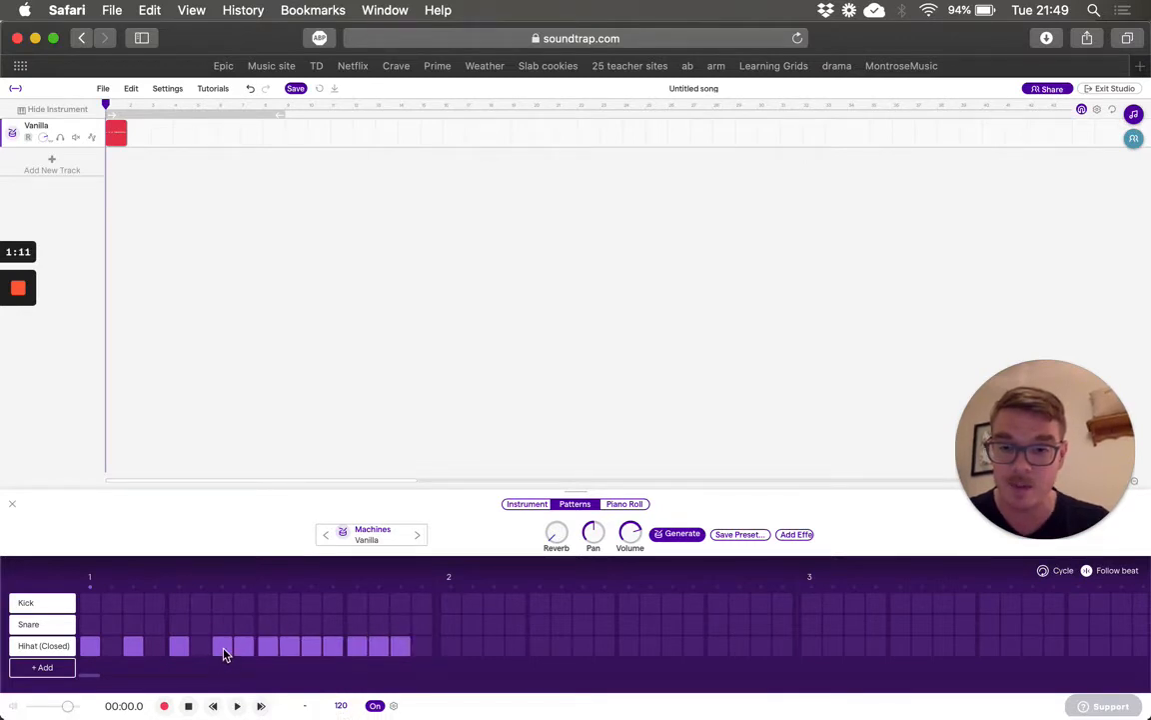
{"action": "left_click_drag", "start_coordinate": [224, 650], "coordinate": [392, 648]}
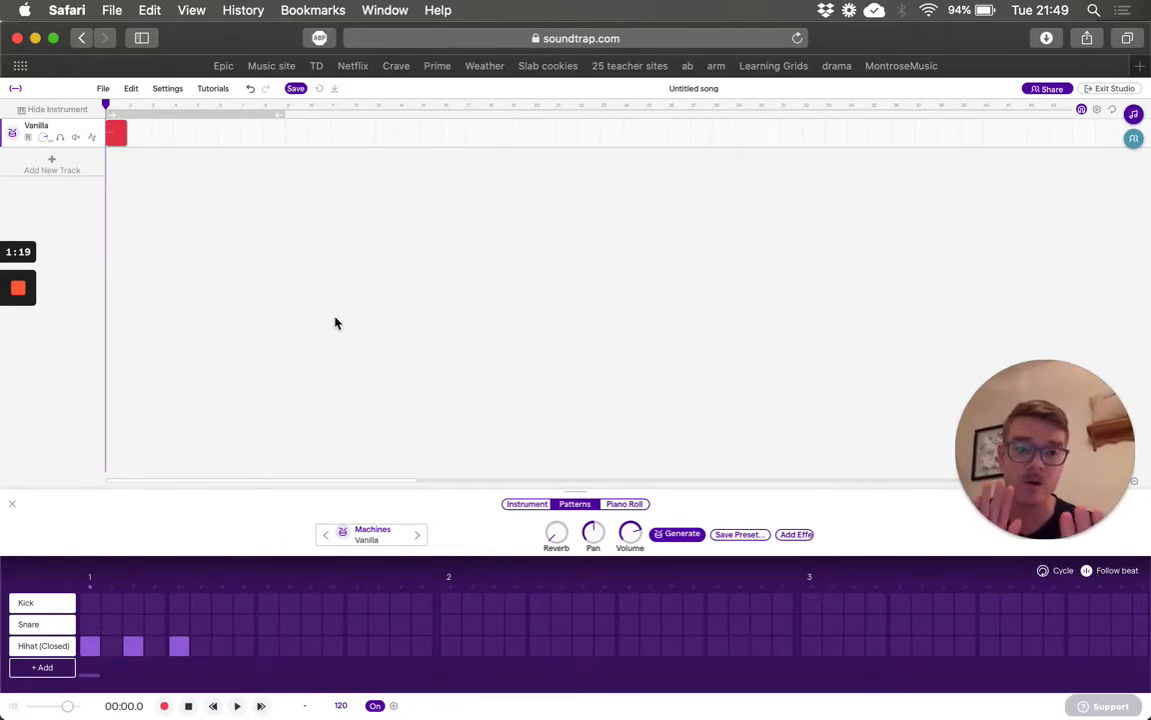
{"action": "left_click", "coordinate": [191, 10]}
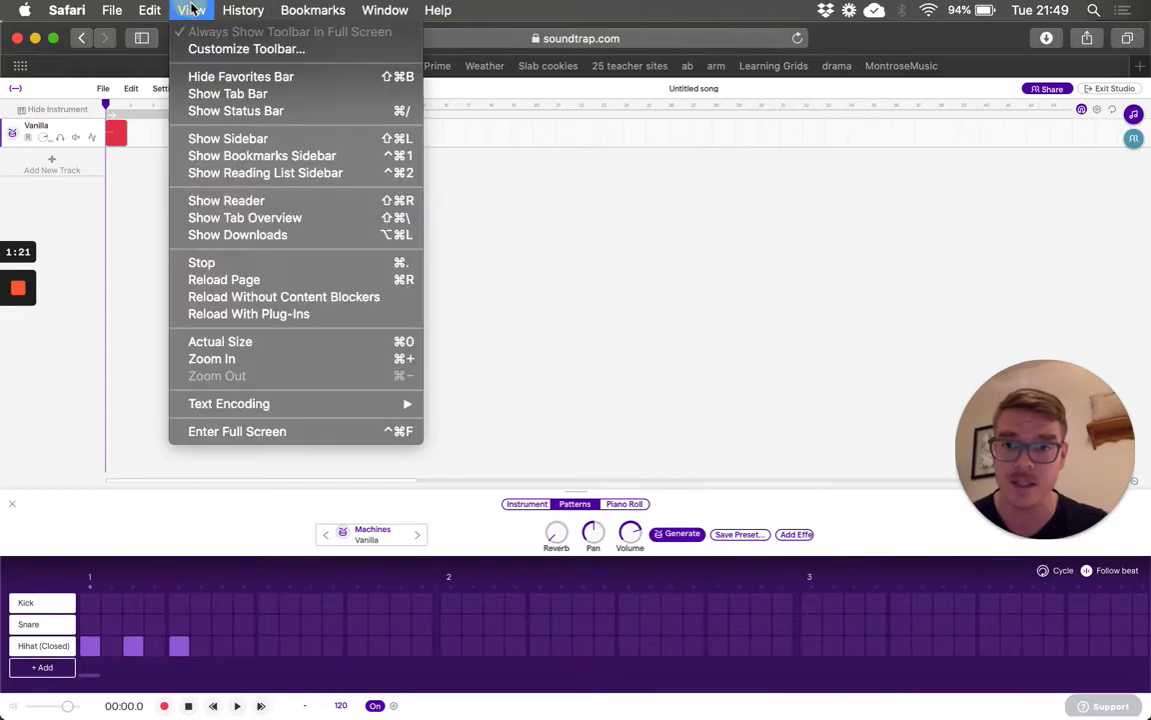
{"action": "left_click", "coordinate": [254, 360]}
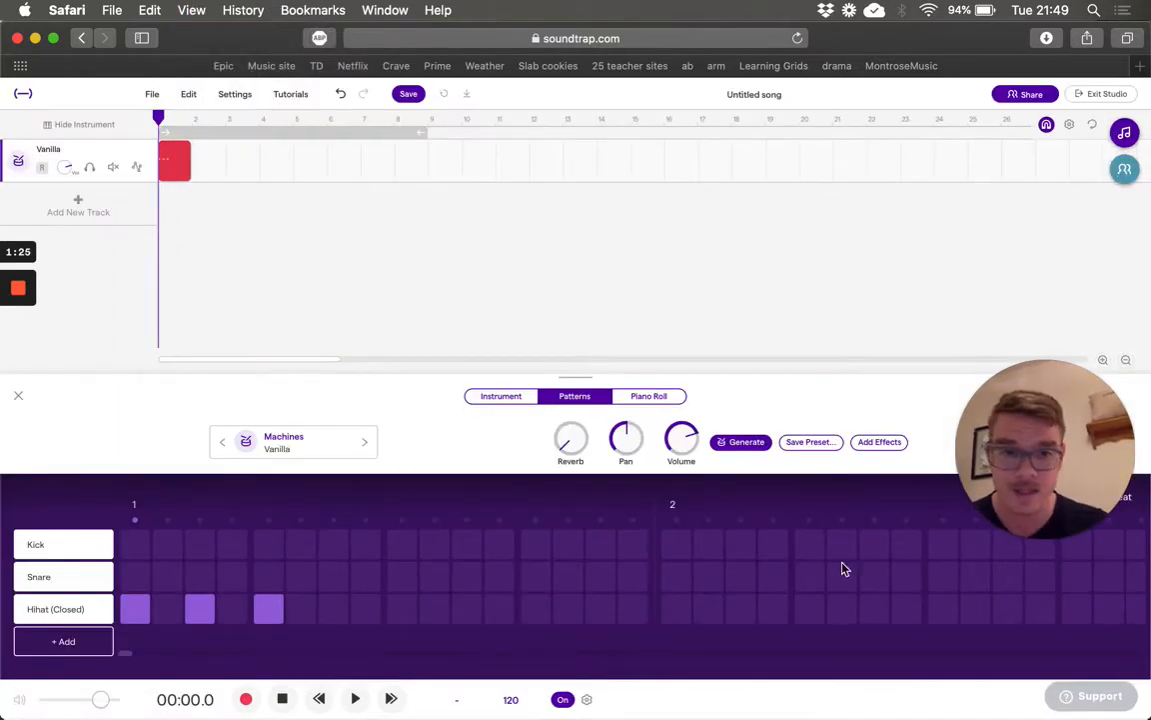
{"action": "mouse_move", "coordinate": [1046, 506]}
{"action": "left_mouse_down"}
{"action": "mouse_move", "coordinate": [1066, 398]}
{"action": "mouse_move", "coordinate": [1067, 290]}
{"action": "left_mouse_up"}
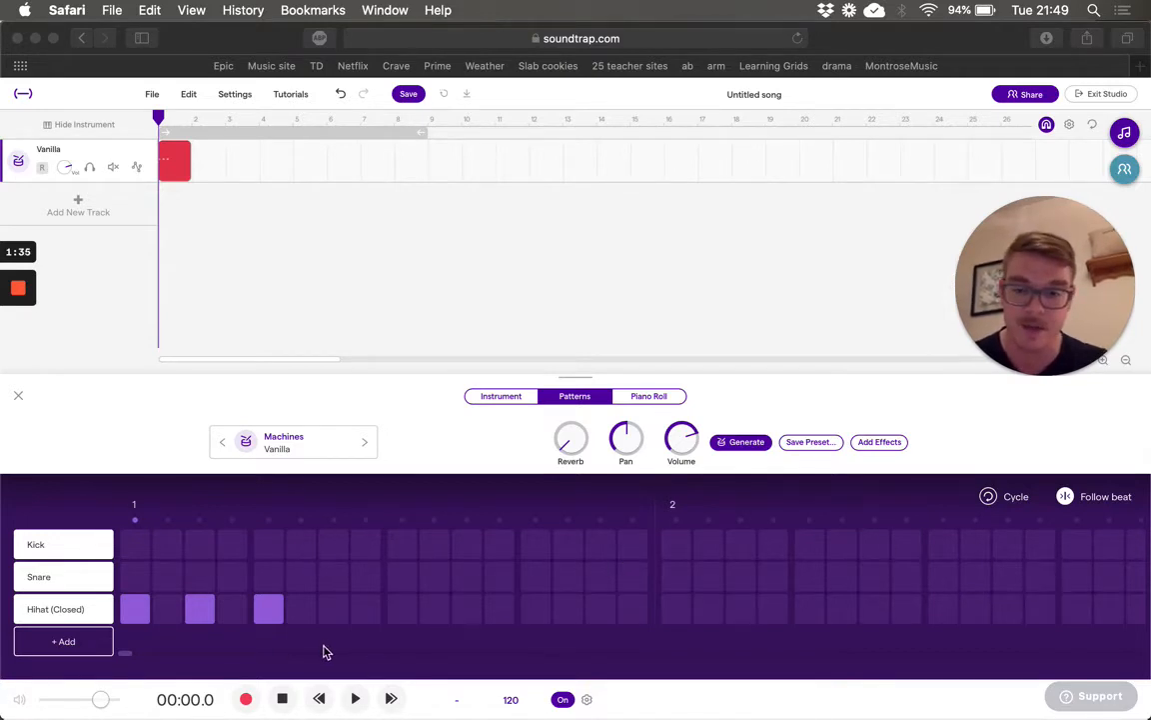
{"action": "left_click", "coordinate": [128, 660]}
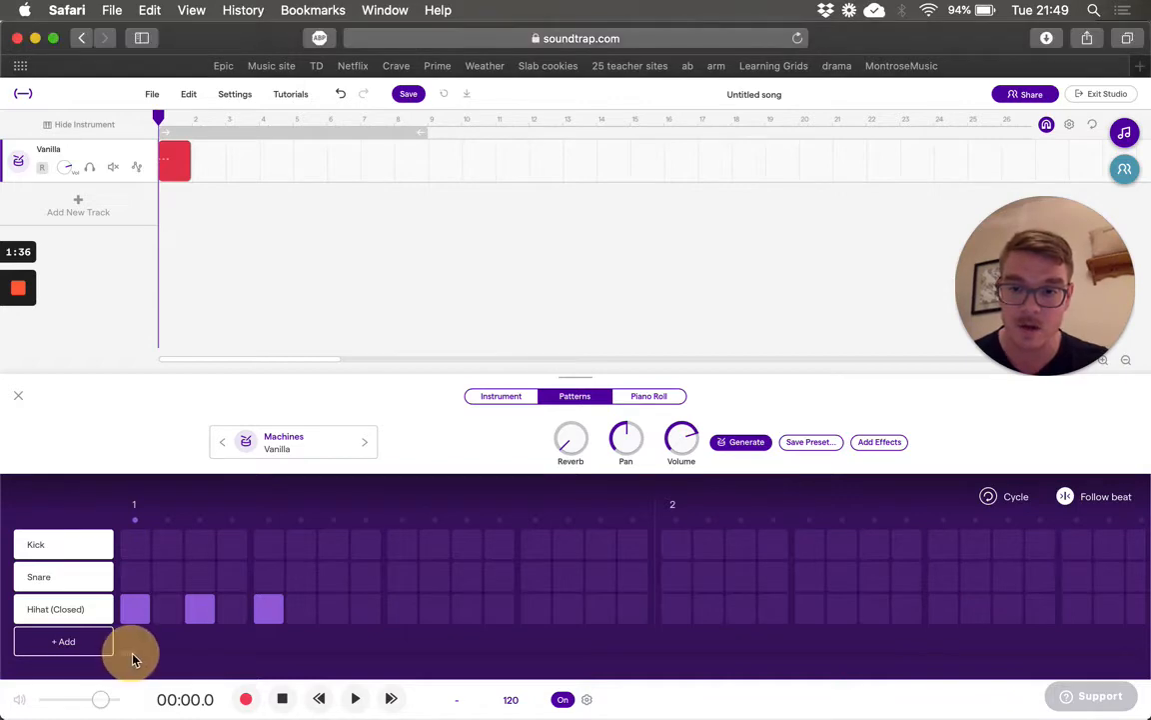
{"action": "mouse_move", "coordinate": [128, 654]}
{"action": "left_mouse_down"}
{"action": "mouse_move", "coordinate": [139, 654]}
{"action": "mouse_move", "coordinate": [112, 655]}
{"action": "left_mouse_up"}
{"action": "left_click", "coordinate": [193, 11]}
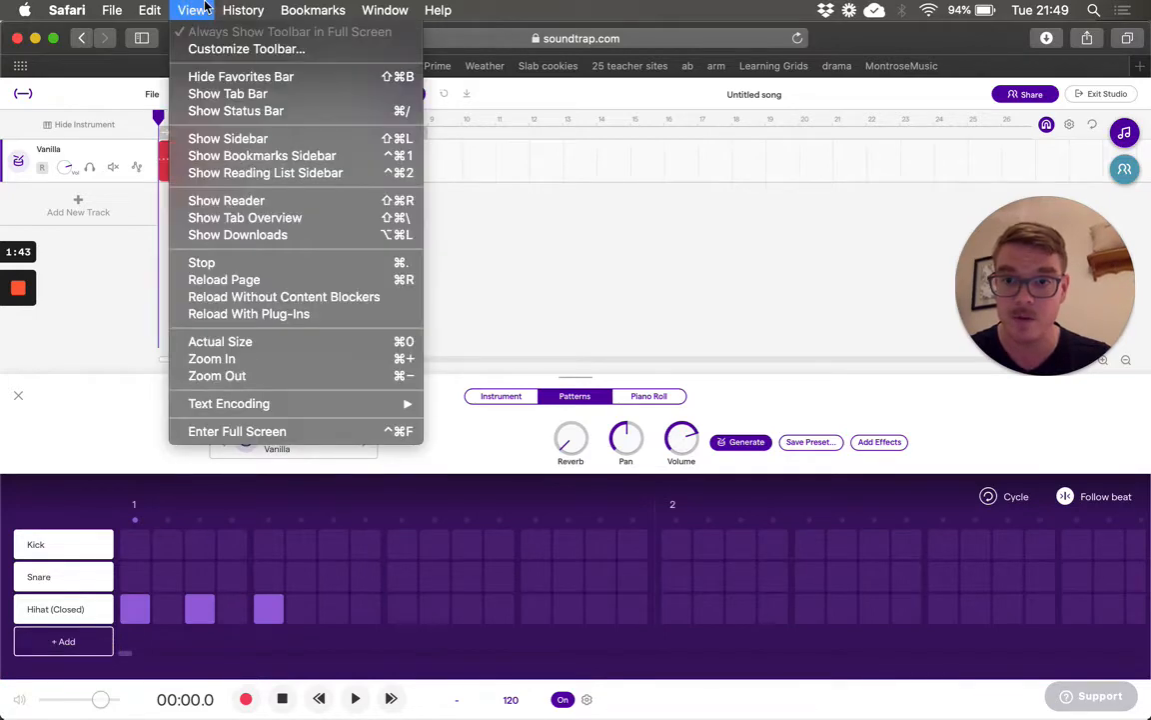
{"action": "left_click", "coordinate": [185, 10]}
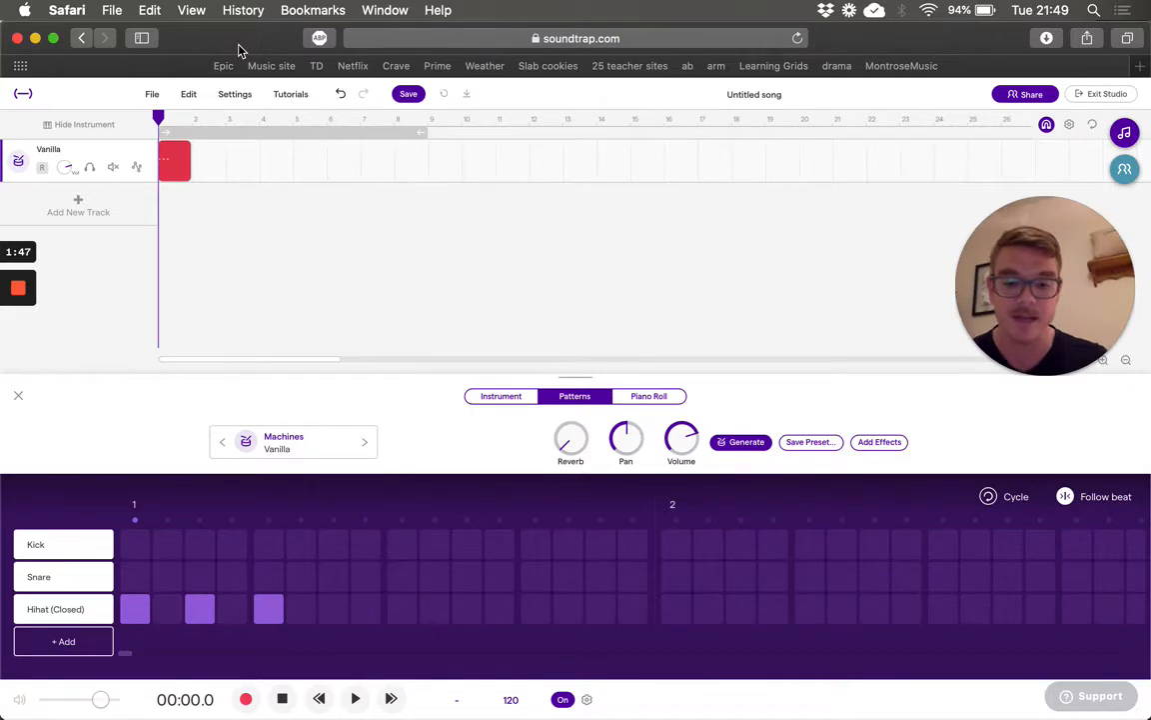
{"action": "key", "text": "super+minus"}
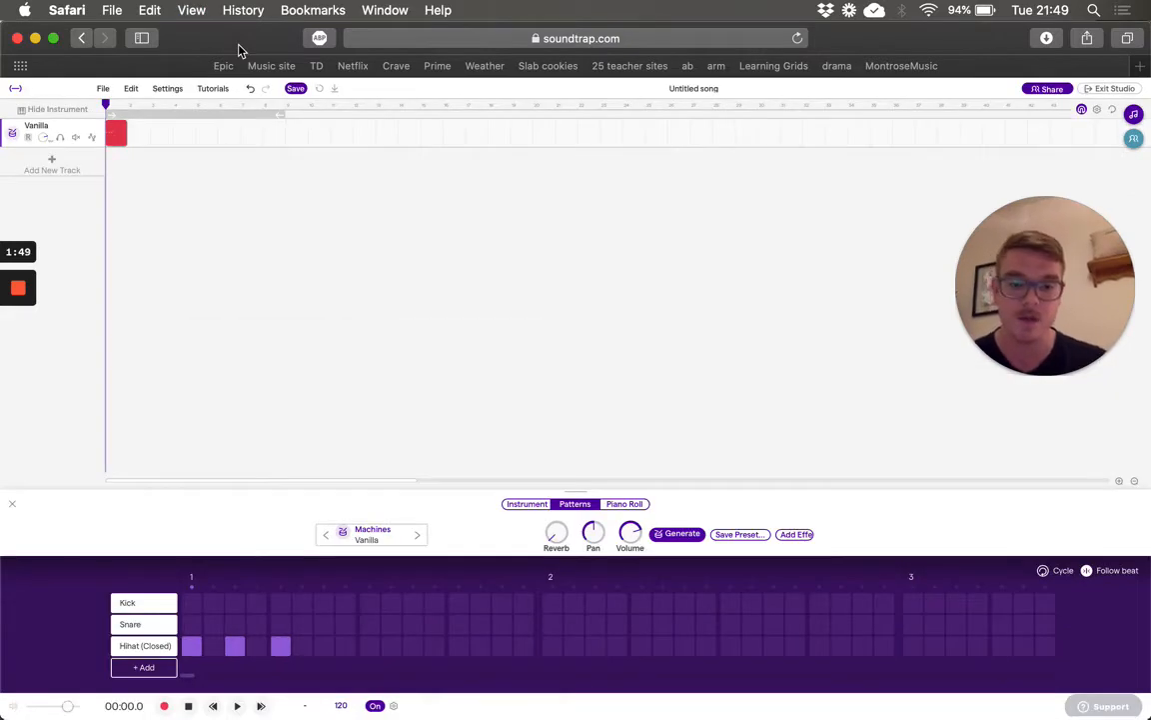
{"action": "key", "text": "super+plus"}
{"action": "key", "text": "super+minus"}
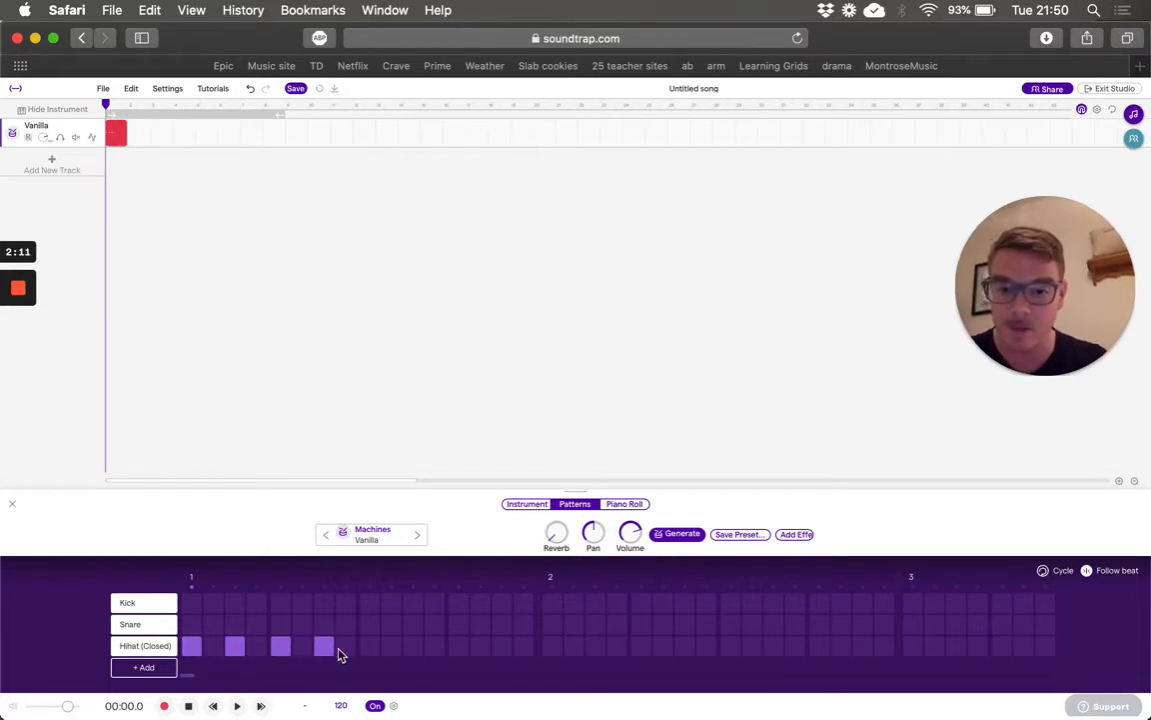
Step: Continue the closed hi-hat hits on every second step through the end of bar 2
{"action": "left_click", "coordinate": [369, 648]}
{"action": "left_click", "coordinate": [412, 649]}
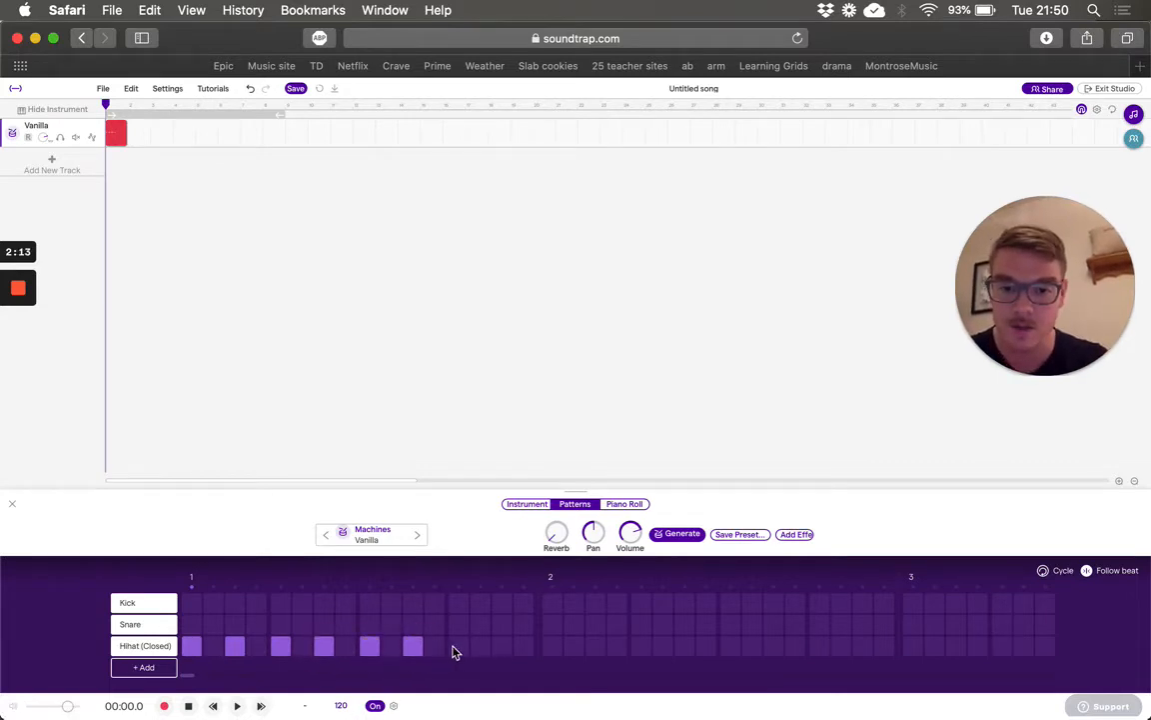
{"action": "left_click", "coordinate": [457, 647]}
{"action": "left_click", "coordinate": [502, 647]}
{"action": "left_click", "coordinate": [551, 647]}
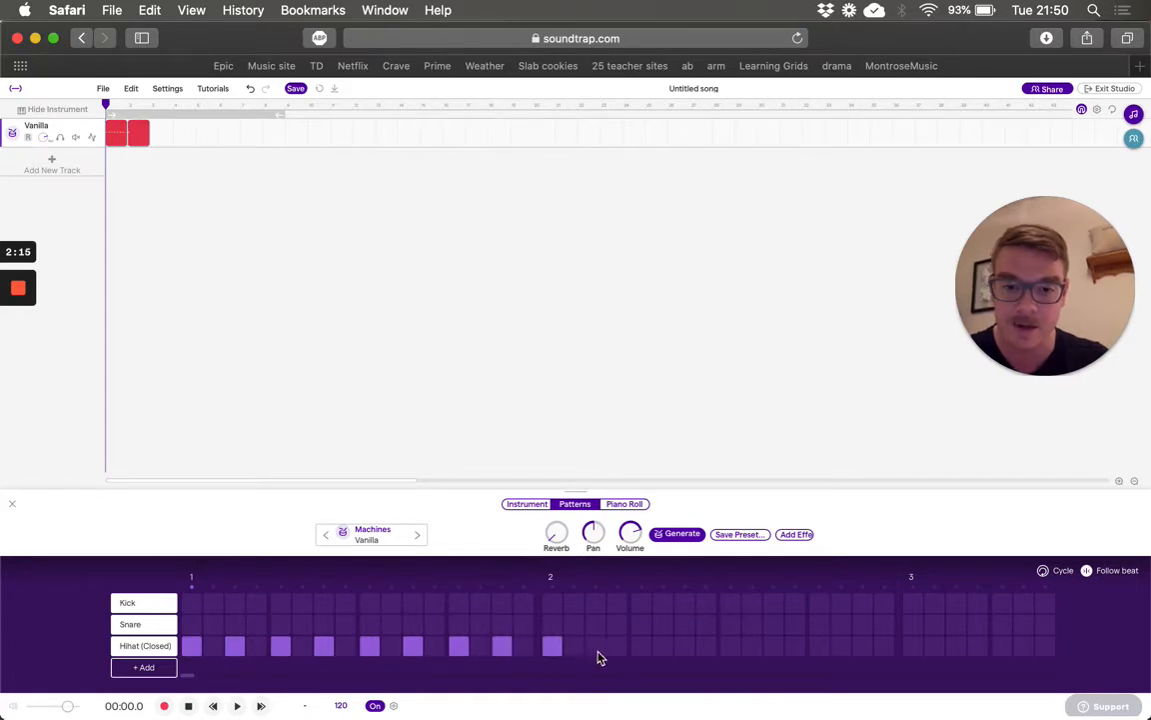
{"action": "left_click", "coordinate": [594, 647]}
{"action": "left_click", "coordinate": [641, 646]}
{"action": "left_click", "coordinate": [684, 647]}
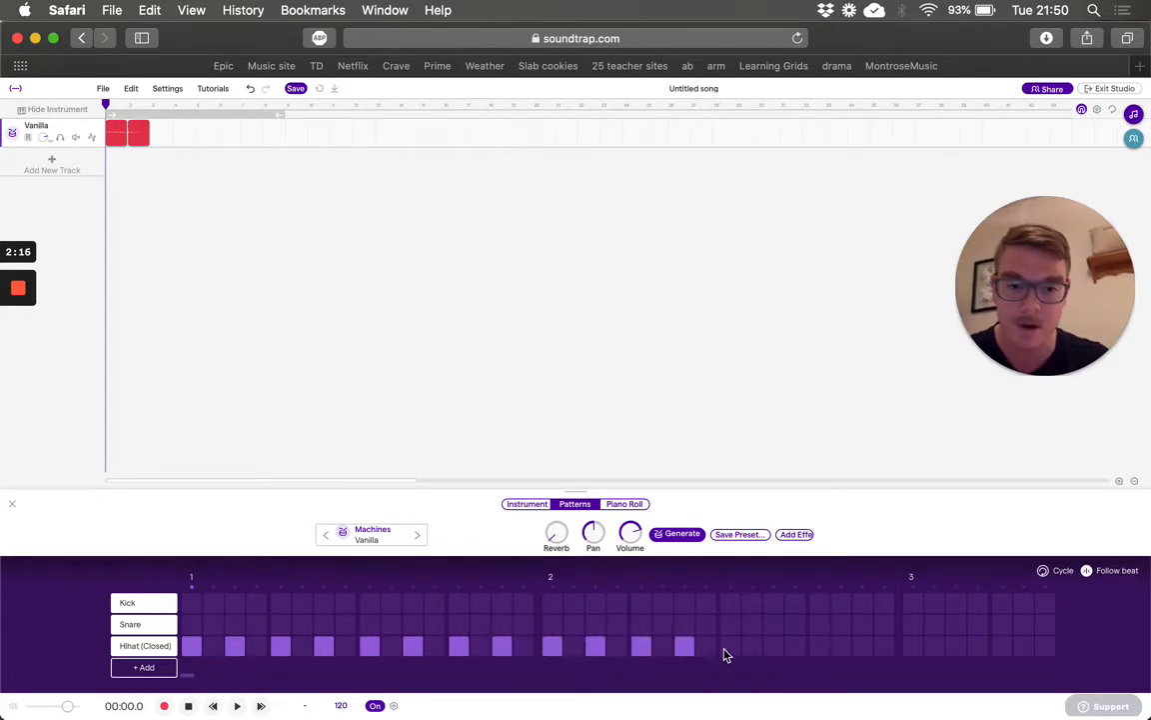
{"action": "left_click", "coordinate": [773, 646]}
{"action": "left_click", "coordinate": [820, 646]}
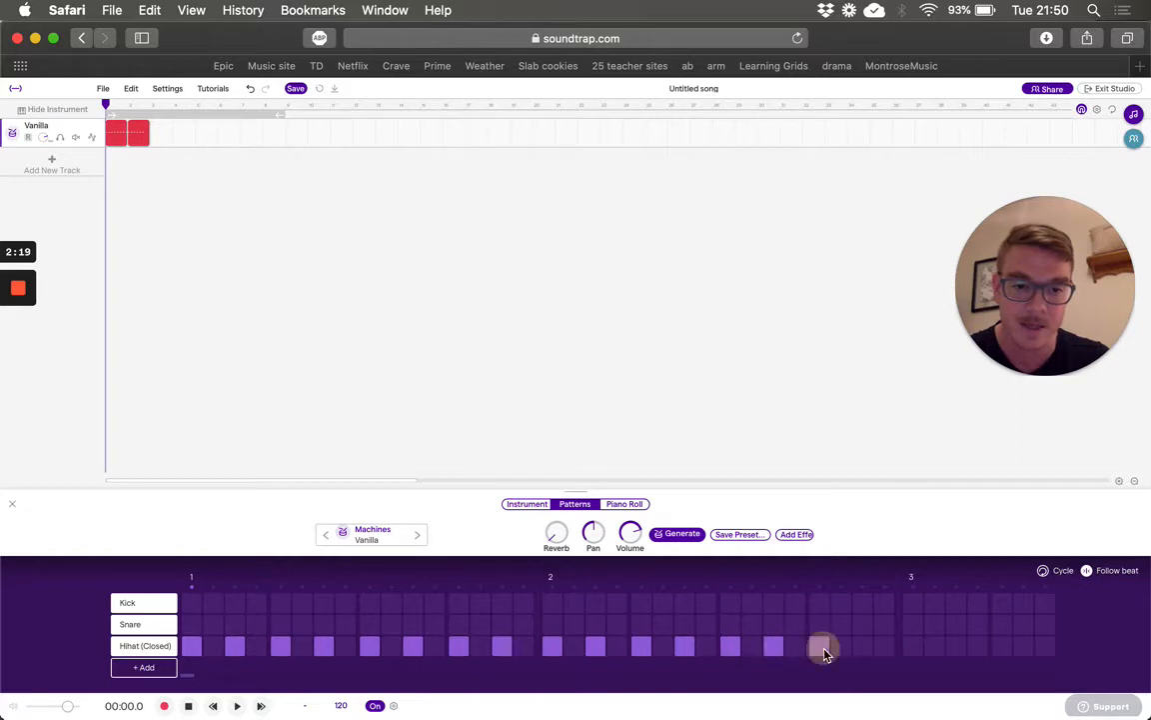
{"action": "left_click", "coordinate": [863, 647]}
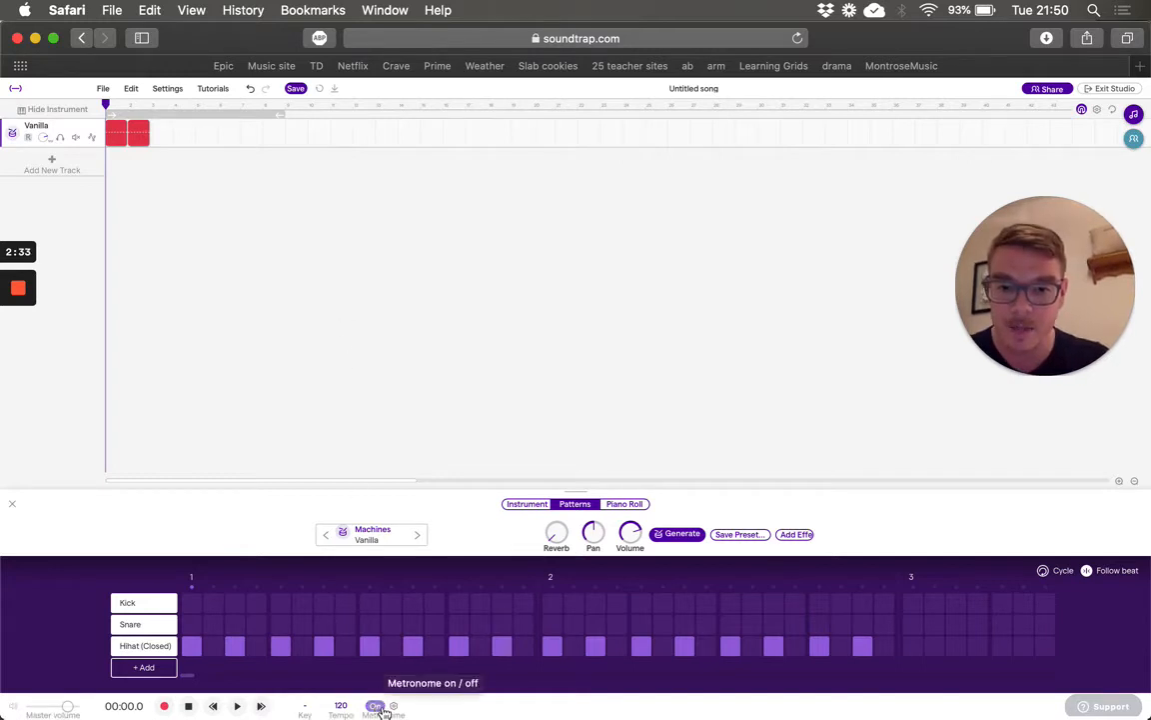
Step: Turn the metronome off
{"action": "key", "text": "super+plus"}
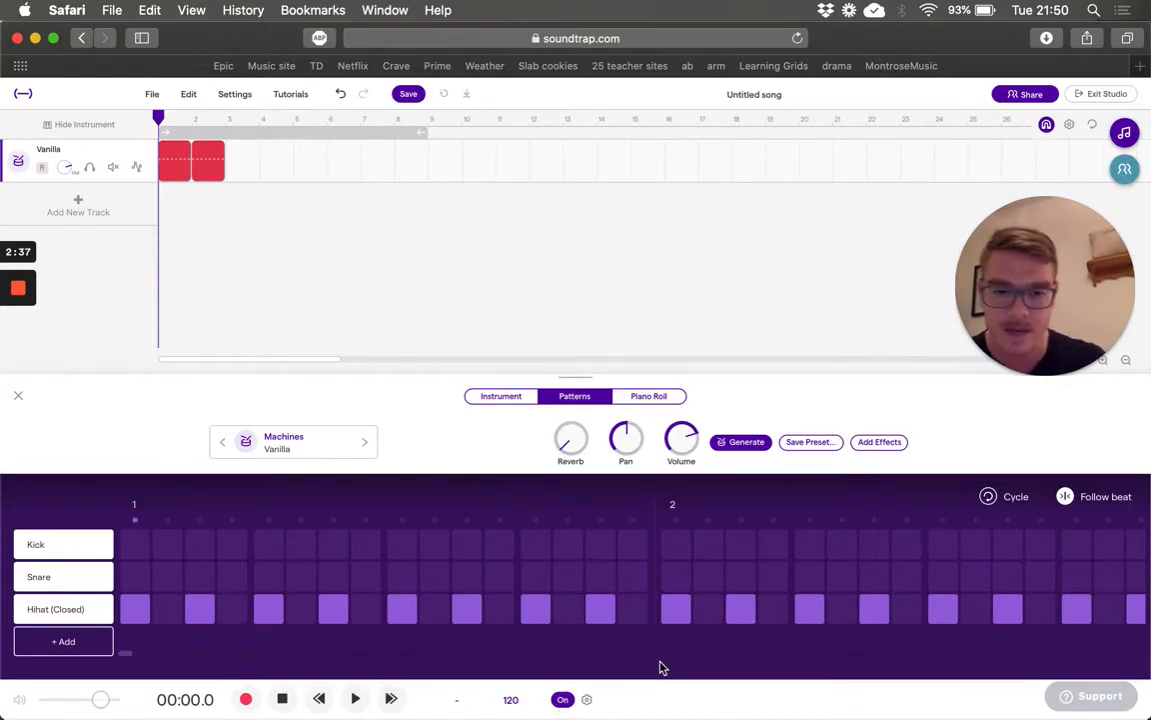
{"action": "key", "text": "super+plus"}
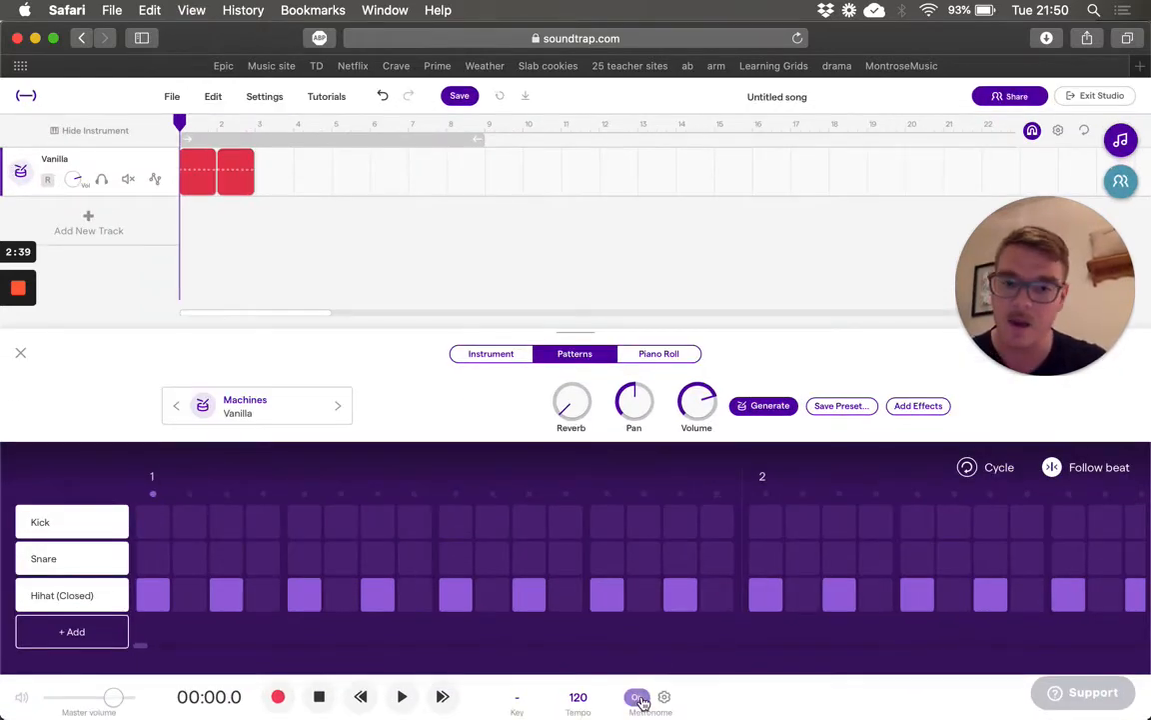
{"action": "left_click", "coordinate": [640, 698]}
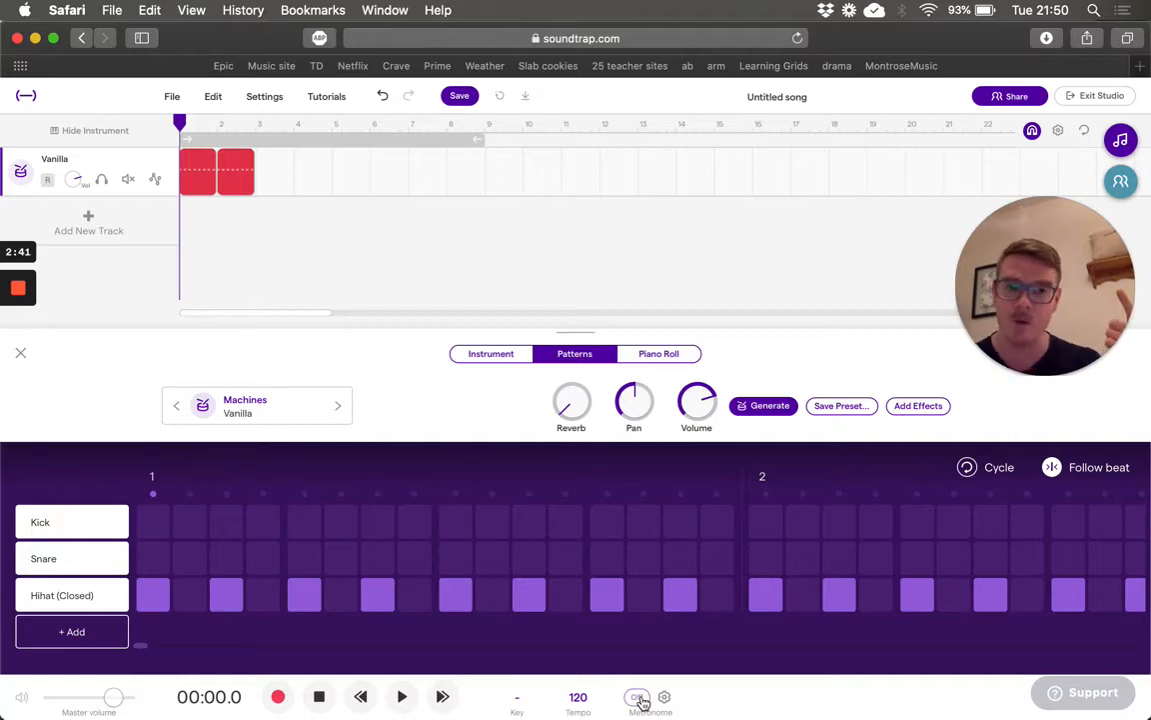
{"action": "key", "text": "super+minus"}
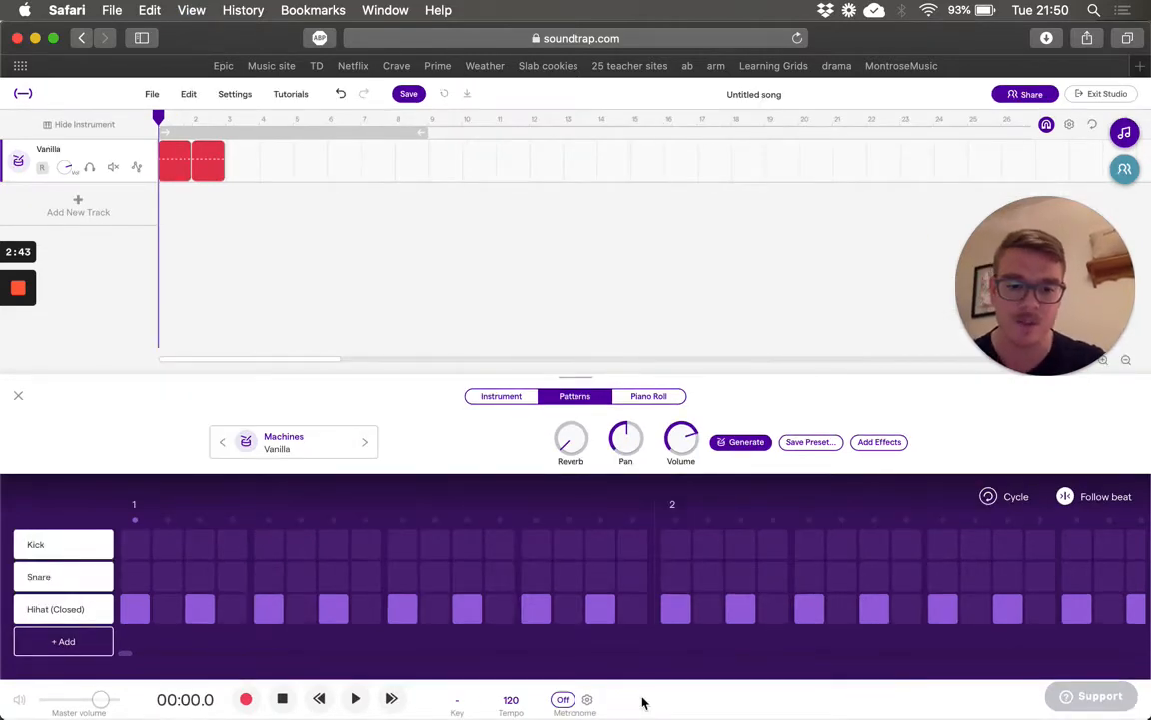
{"action": "key", "text": "super+minus"}
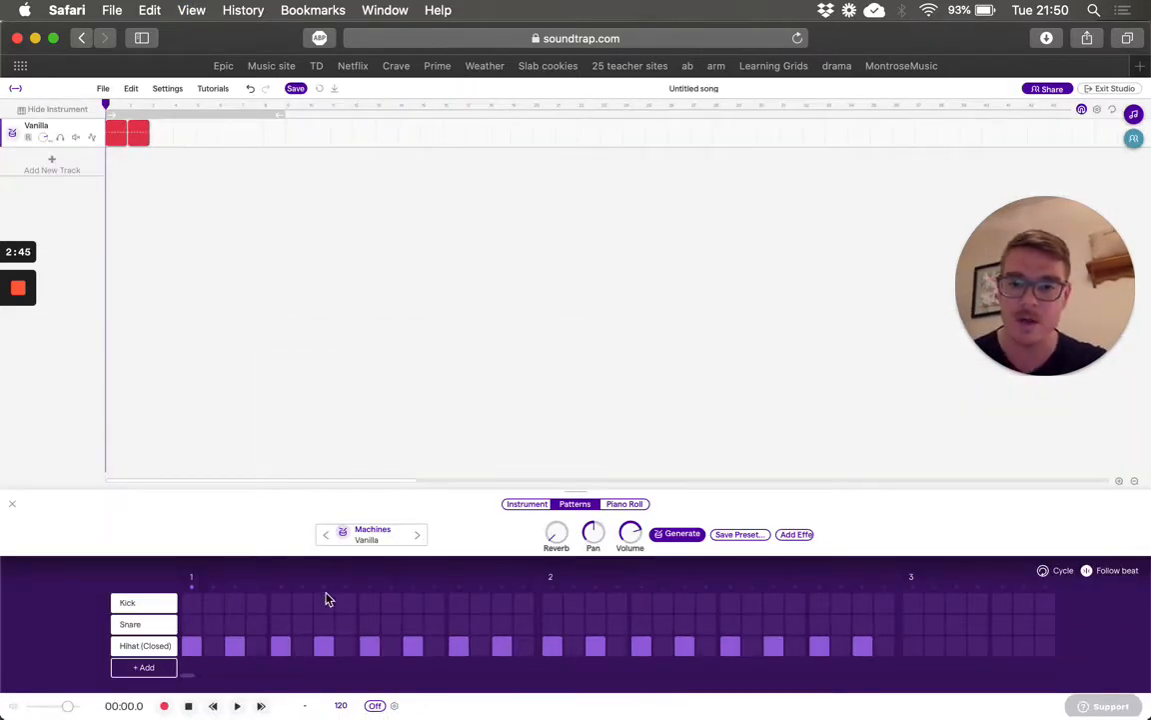
Step: Play back the hi-hat pattern, then turn on looping and shorten the loop range to cover only bars 1 and 2
{"action": "key", "text": "space"}
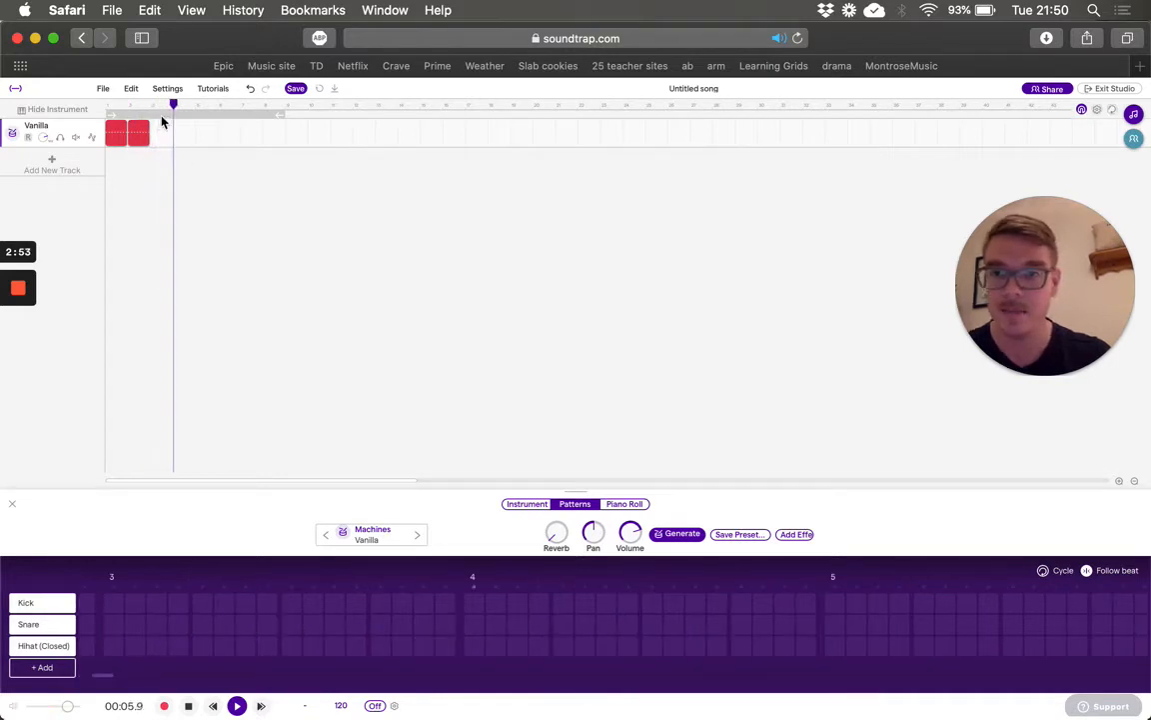
{"action": "key", "text": "space"}
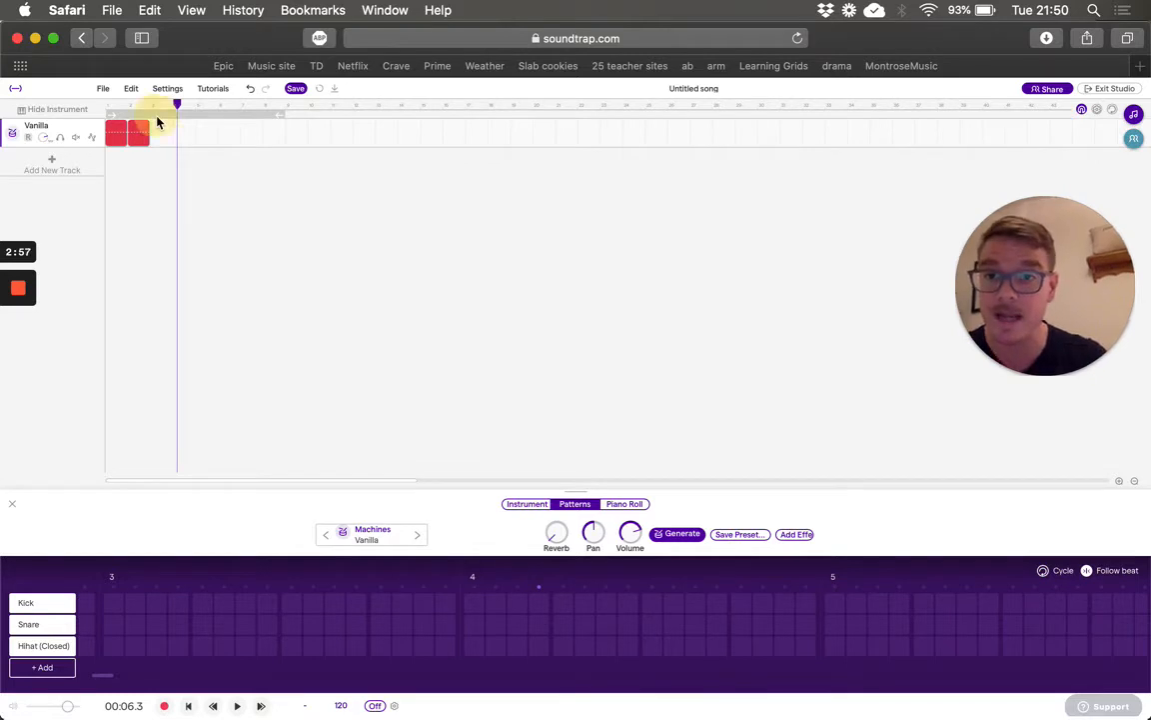
{"action": "left_click", "coordinate": [157, 116]}
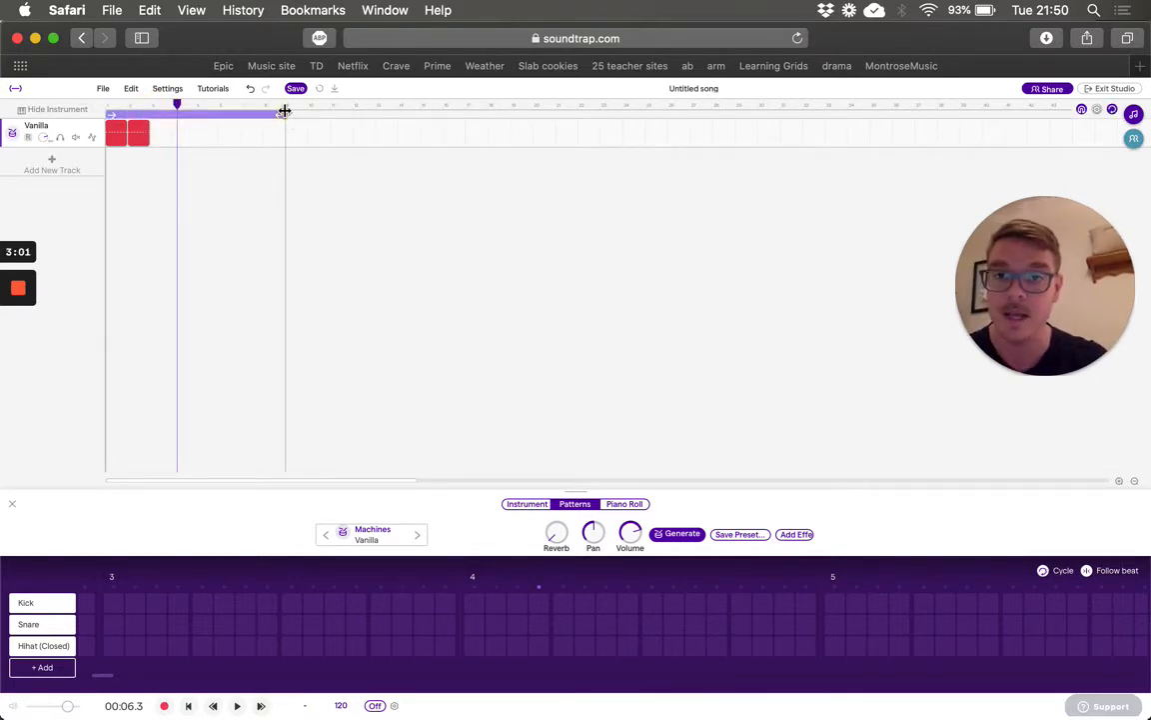
{"action": "left_click_drag", "start_coordinate": [284, 110], "coordinate": [147, 110]}
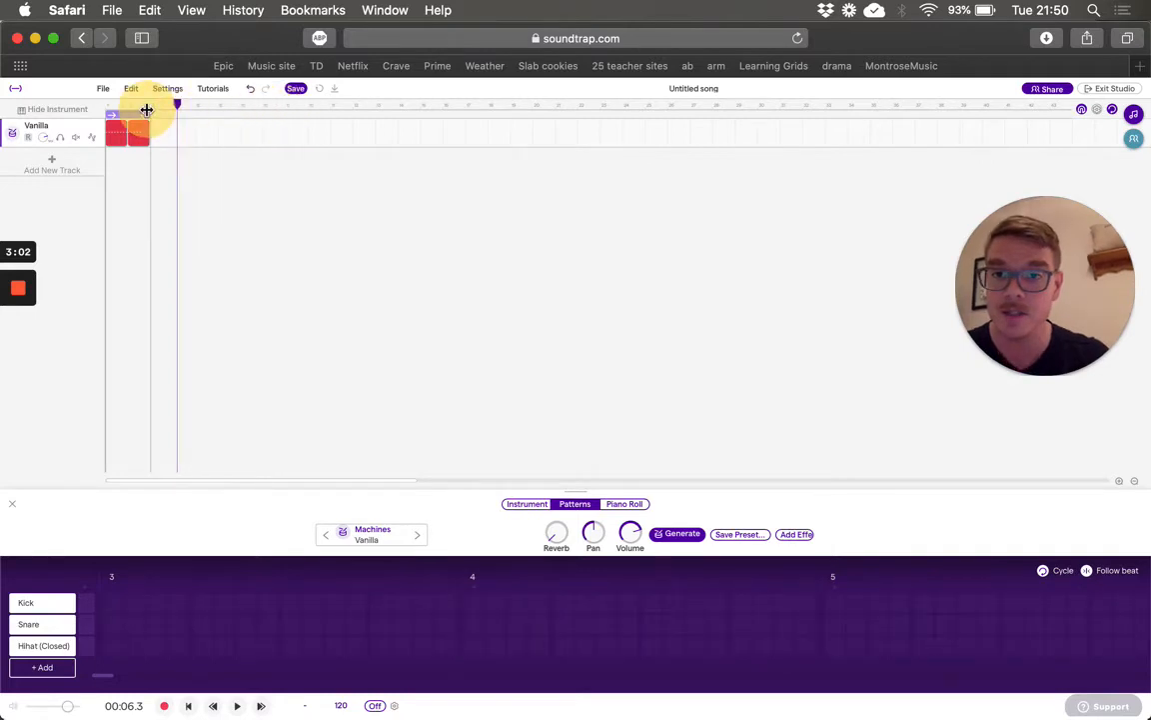
Step: Move the playhead to the start of bar 2 and play back the looped hi-hat pattern
{"action": "left_click", "coordinate": [128, 104]}
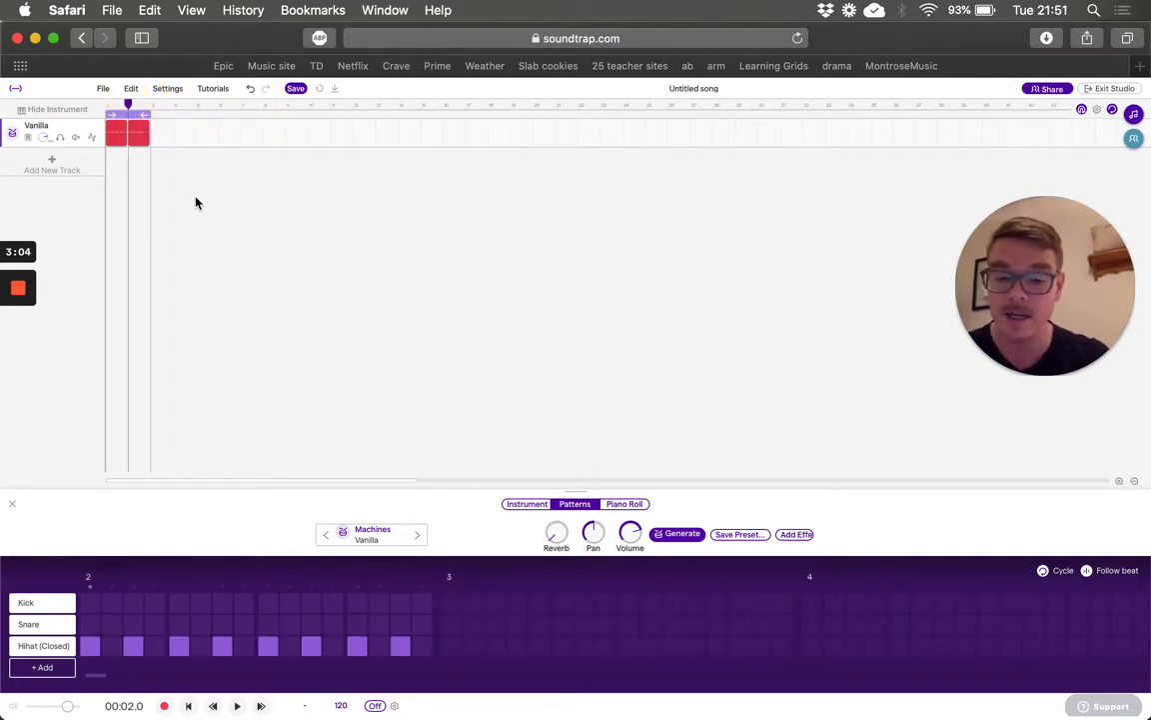
{"action": "key", "text": "space"}
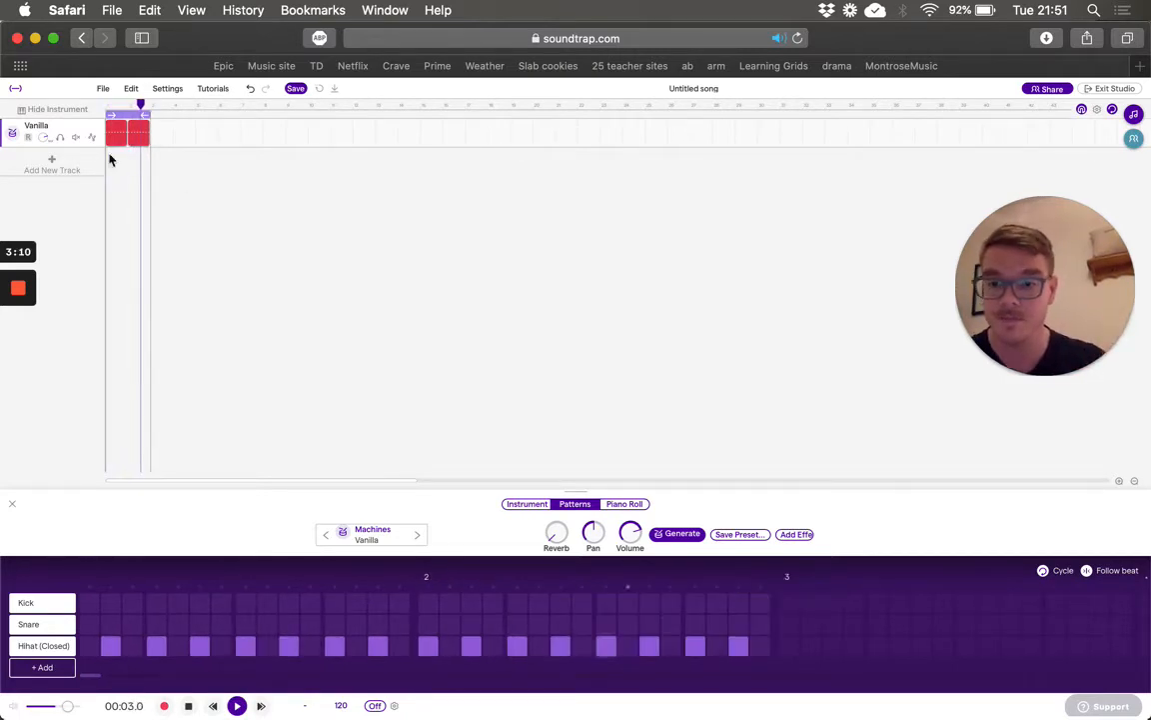
{"action": "key", "text": "space"}
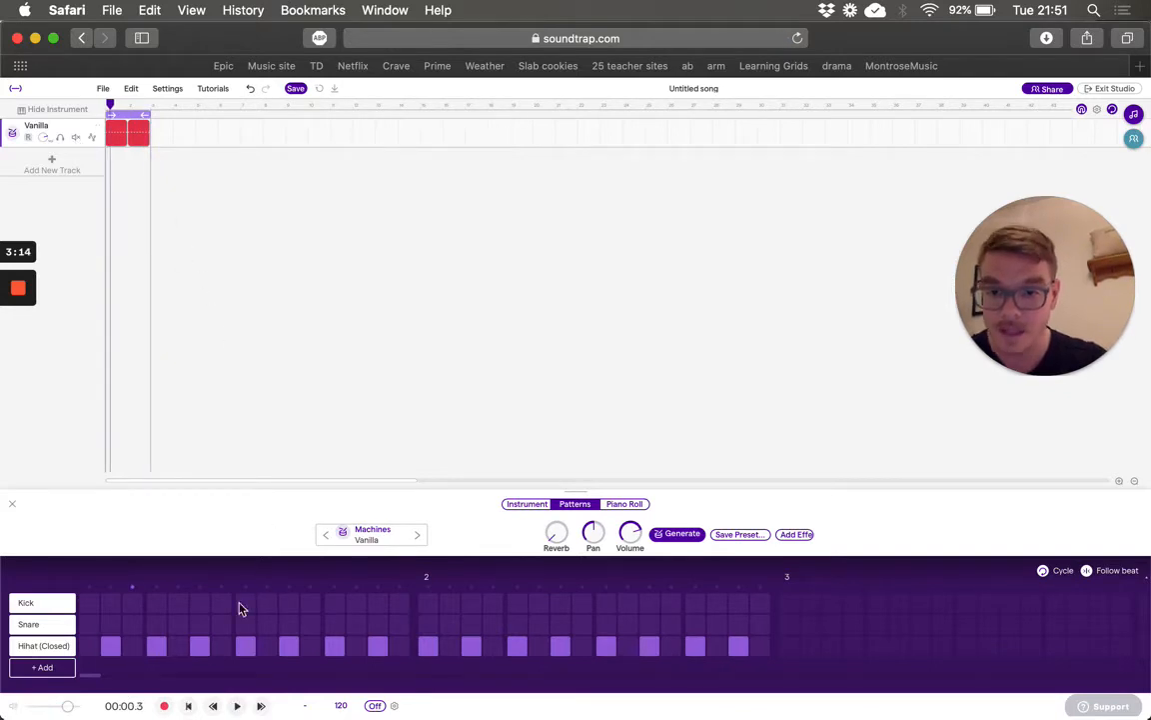
Step: Add kick hits on steps 1 and 15 of bar 1 and steps 3 and 5 of bar 2, plus snares on step 9 of both bars
{"action": "mouse_move", "coordinate": [93, 677]}
{"action": "left_mouse_down"}
{"action": "mouse_move", "coordinate": [73, 678]}
{"action": "mouse_move", "coordinate": [84, 677]}
{"action": "left_mouse_up"}
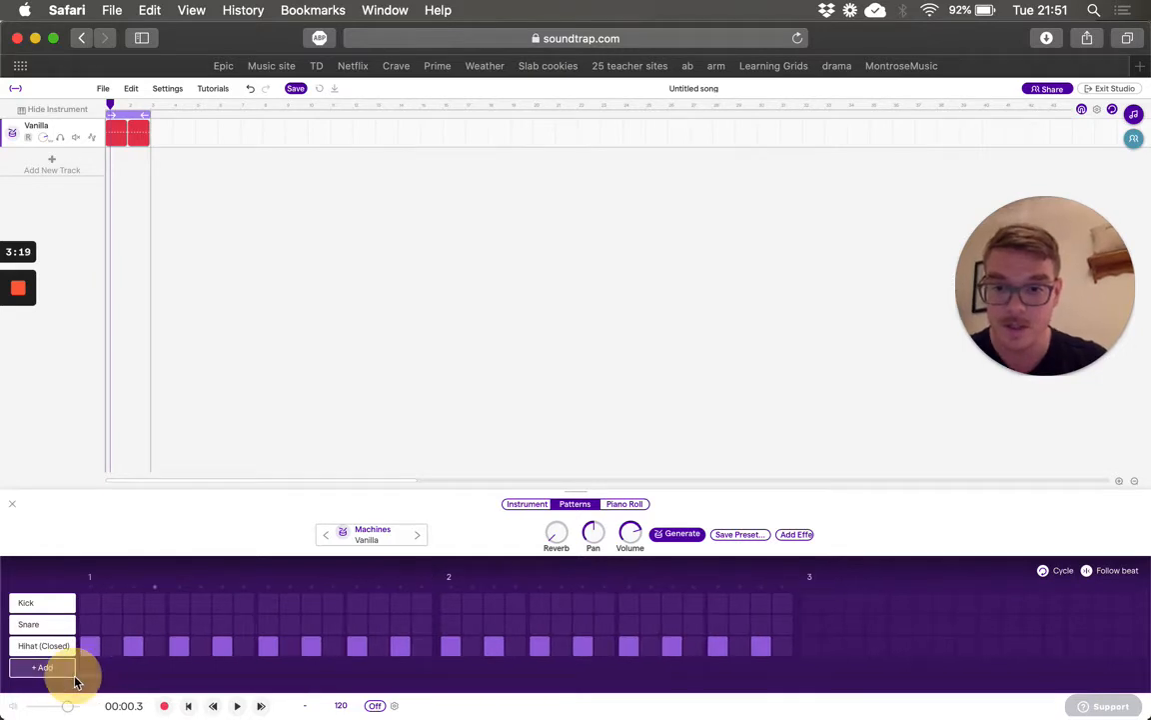
{"action": "left_click", "coordinate": [92, 607]}
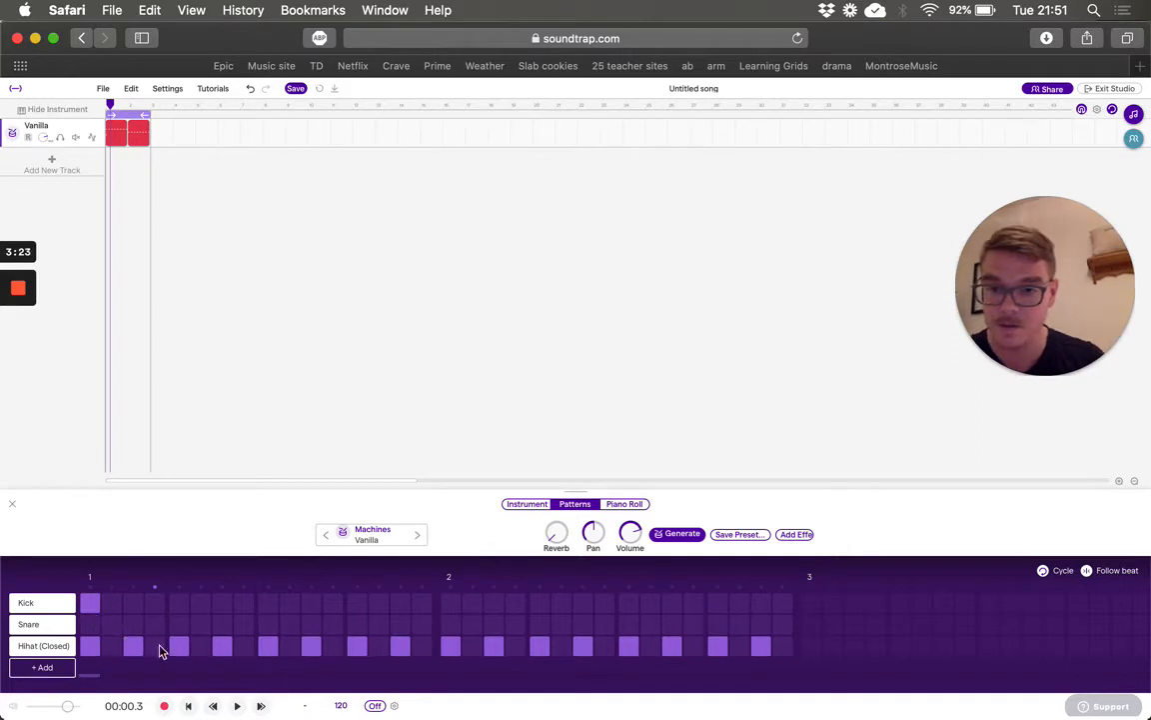
{"action": "left_click", "coordinate": [270, 628]}
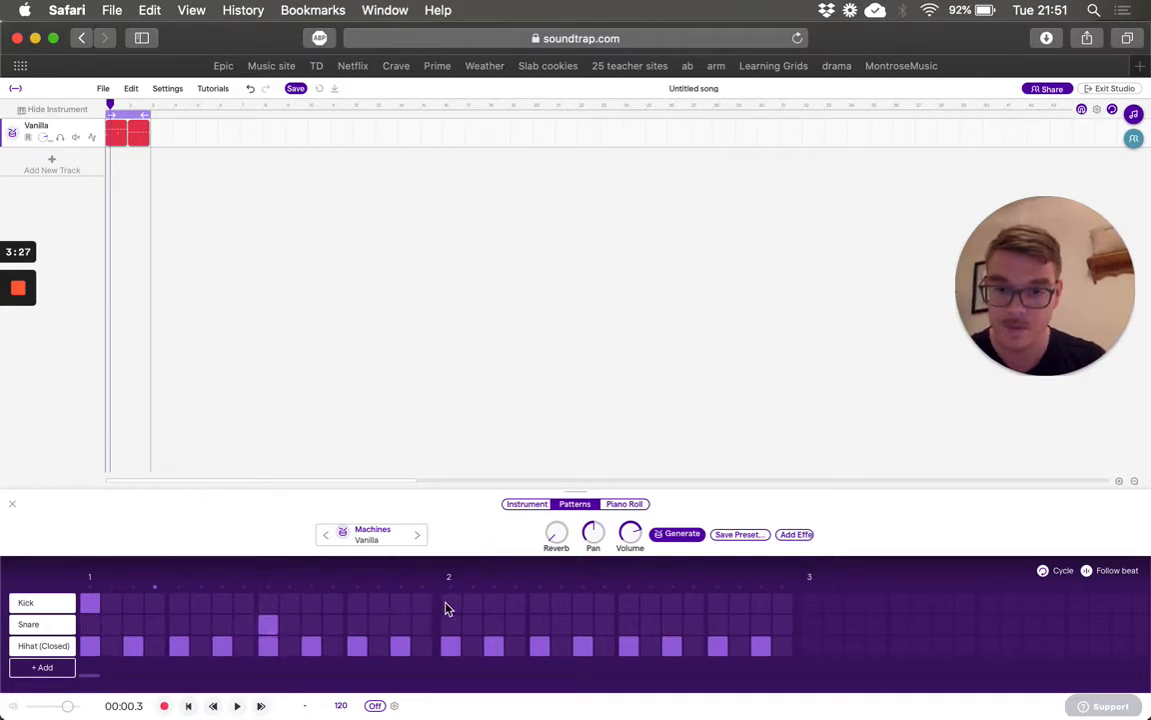
{"action": "left_click", "coordinate": [404, 606]}
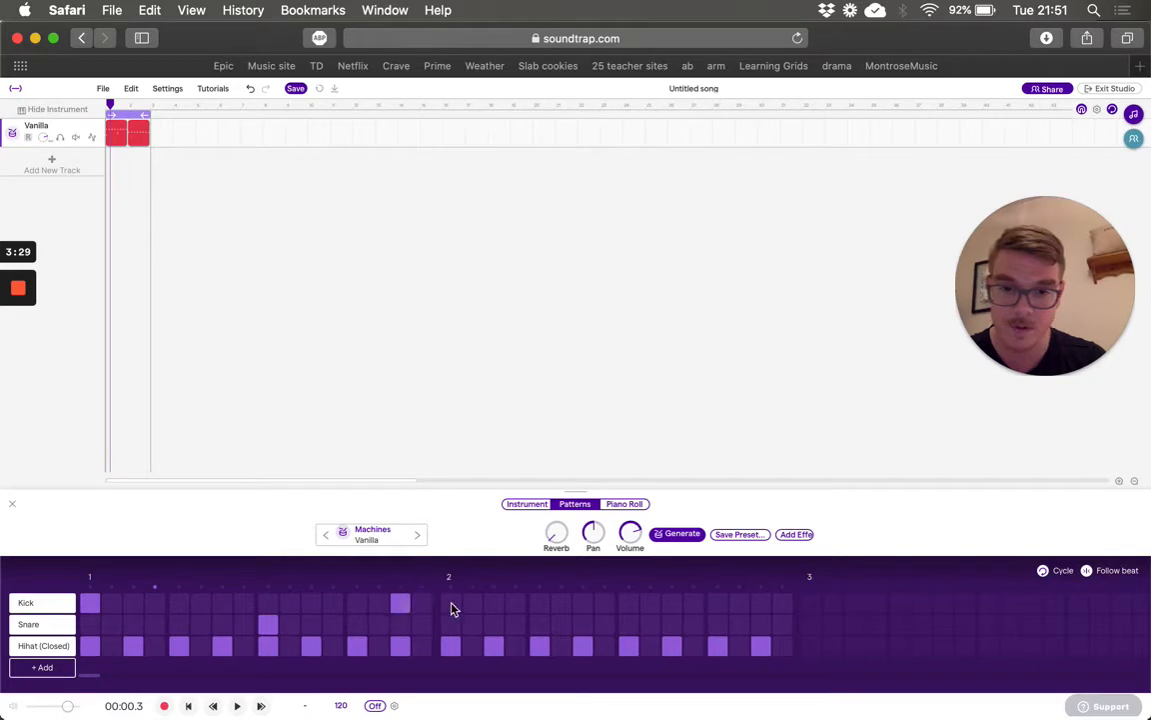
{"action": "left_click", "coordinate": [540, 603]}
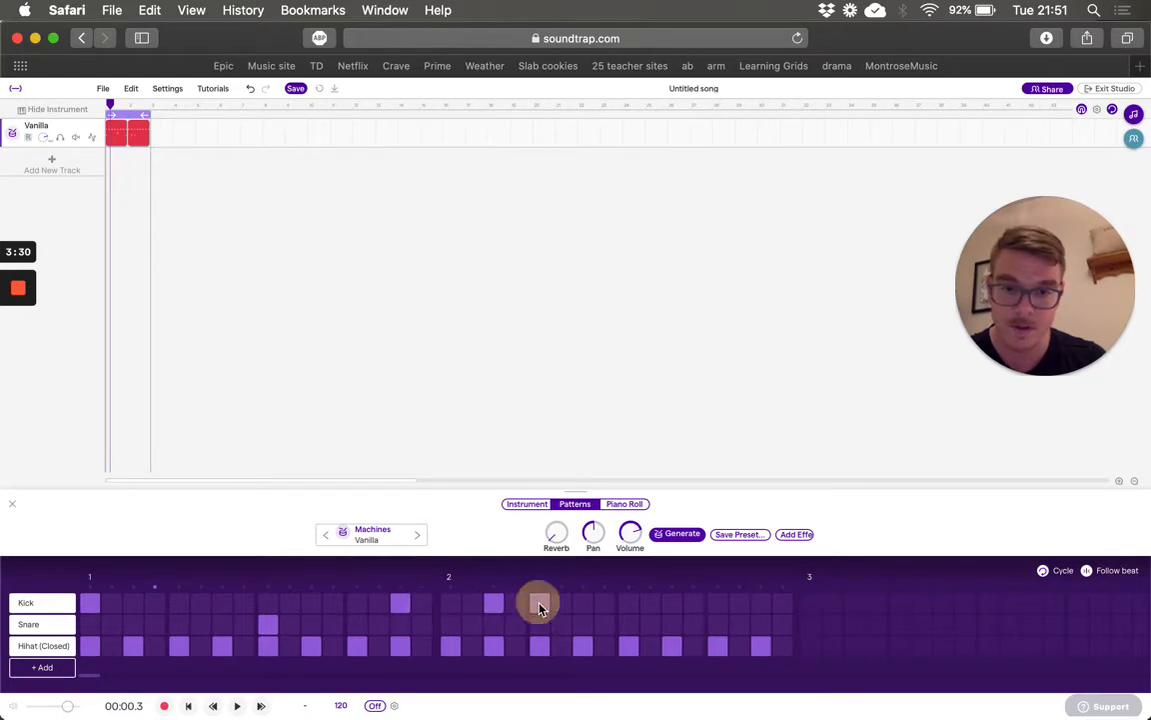
{"action": "left_click", "coordinate": [629, 625]}
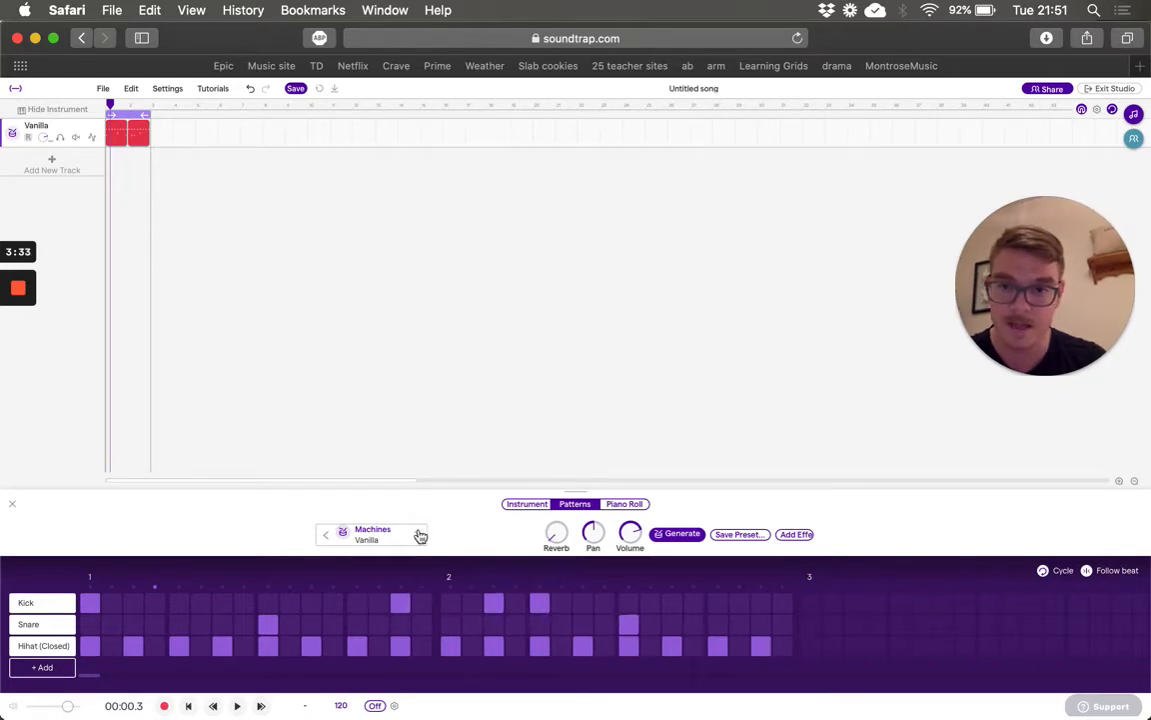
Step: Play back the hi-hat, kick and snare beat, enlarge the view, and replay the loop from the start of bar 1
{"action": "left_click", "coordinate": [237, 705]}
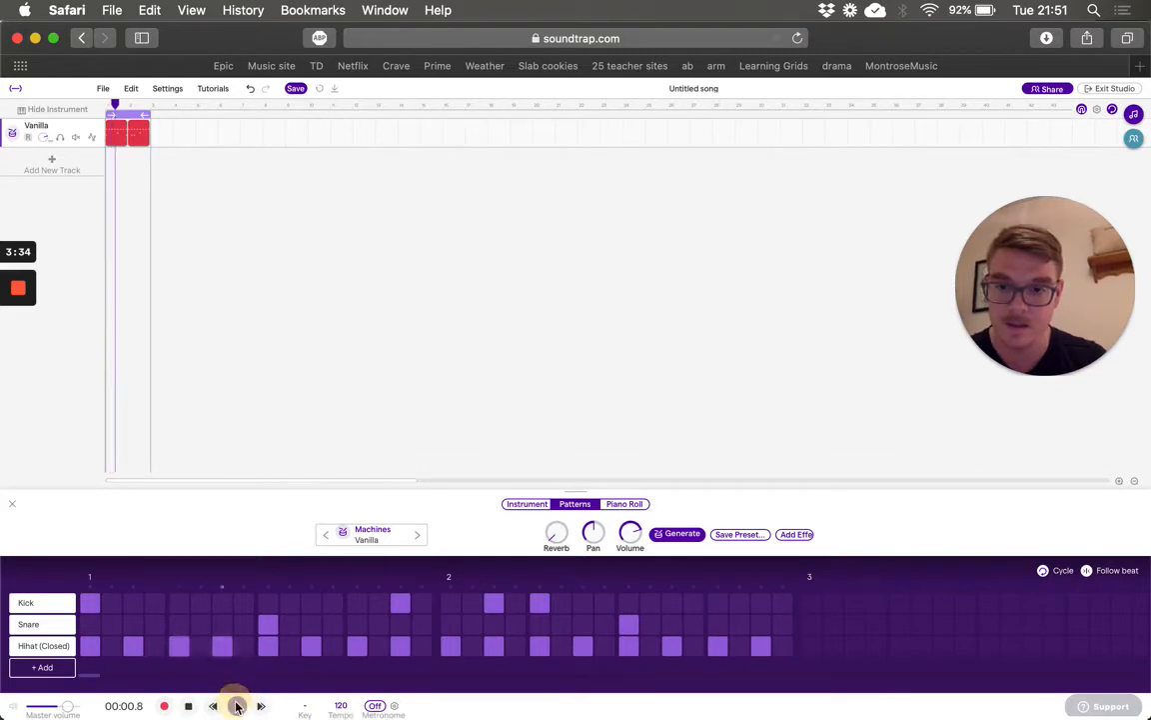
{"action": "left_click", "coordinate": [237, 706]}
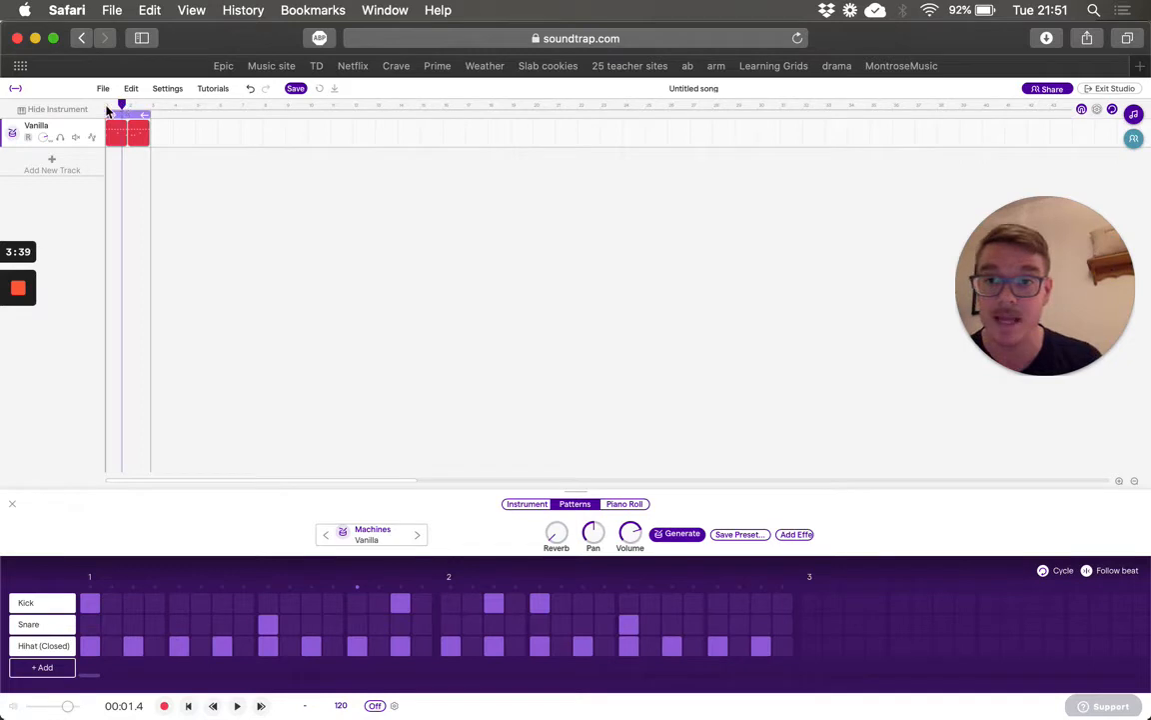
{"action": "key", "text": "super+equal"}
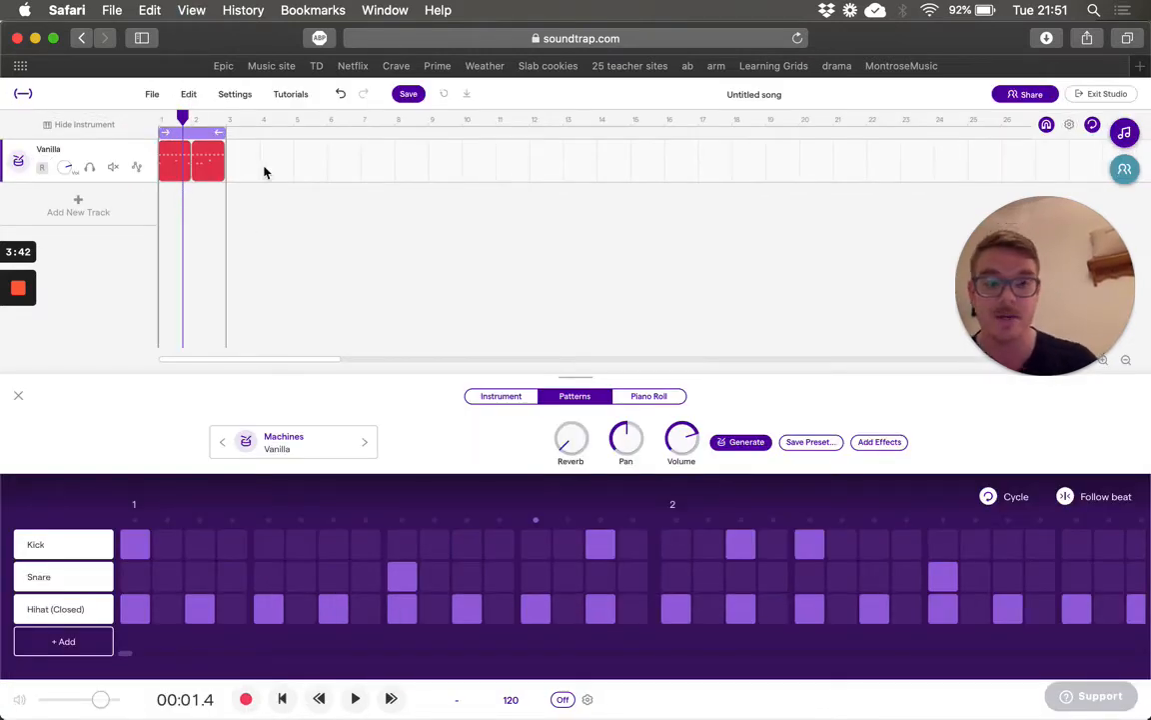
{"action": "key", "text": "Left"}
{"action": "key", "text": "Left"}
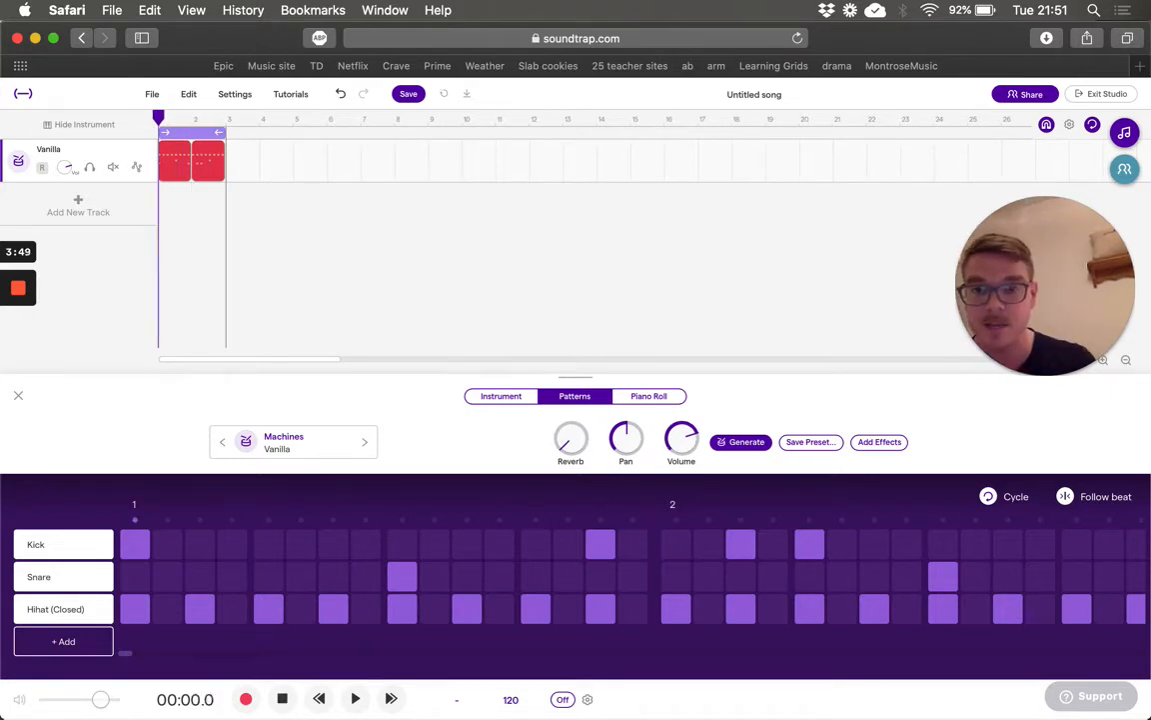
{"action": "key", "text": "space"}
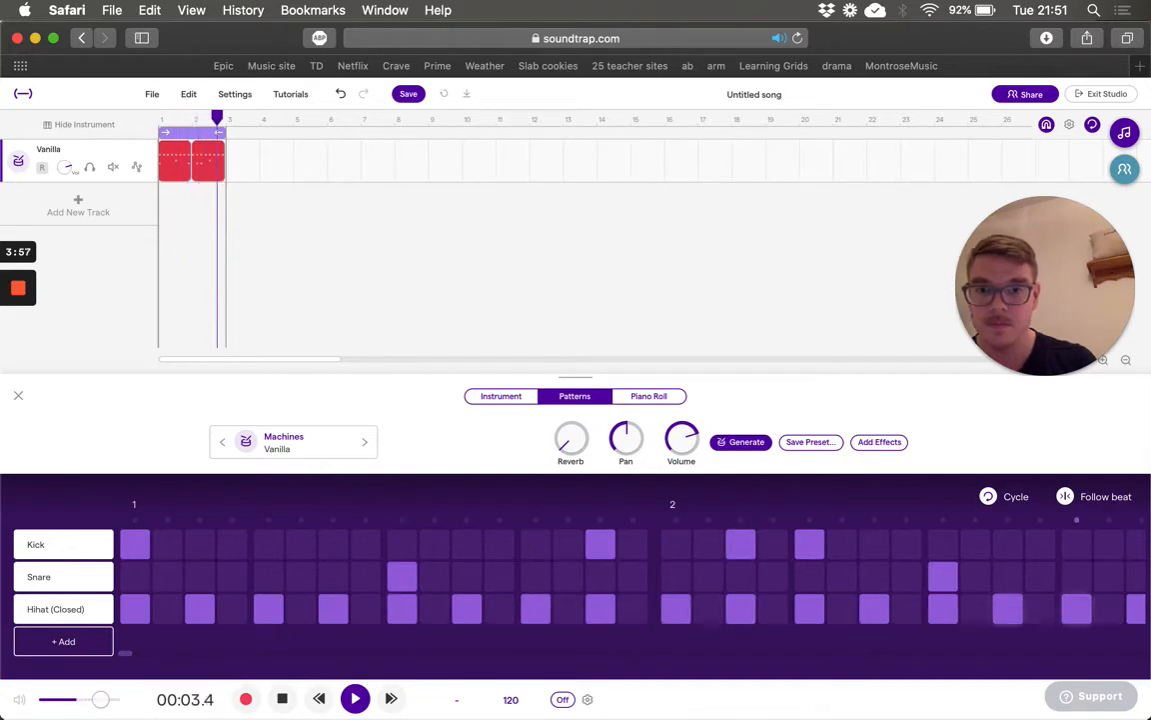
Step: Add a kick hit on step 7 of bar 1 and play the beat again from the start
{"action": "key", "text": "space"}
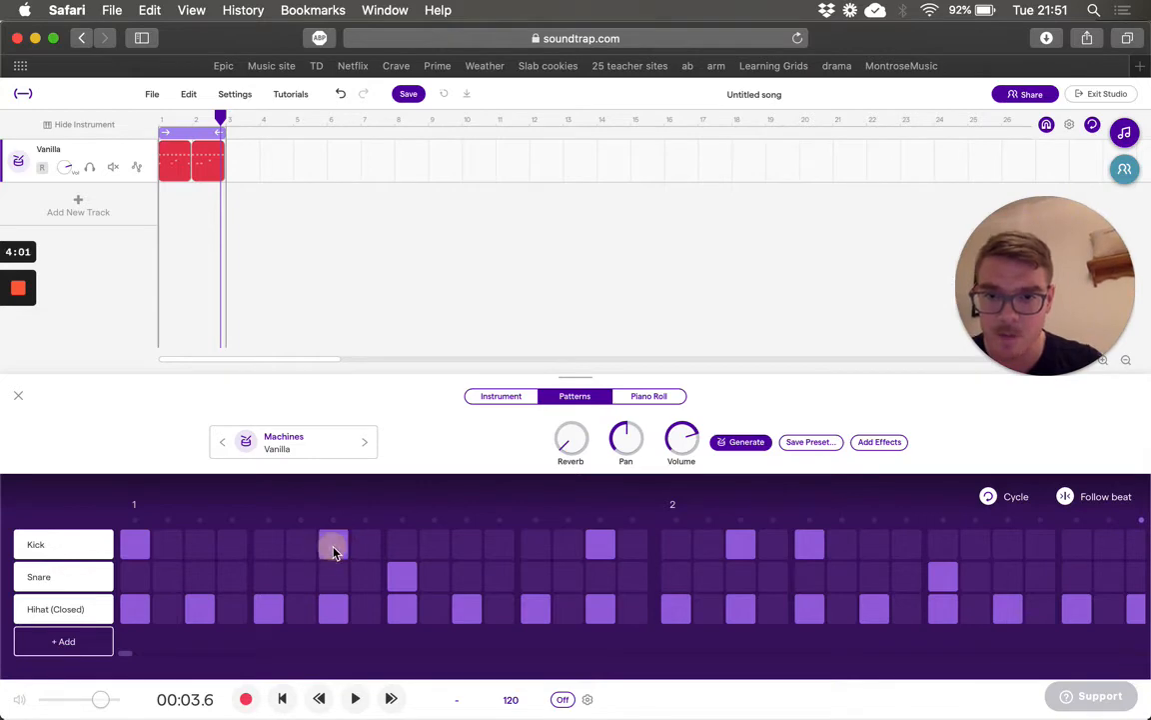
{"action": "key", "text": "Return"}
{"action": "key", "text": "space"}
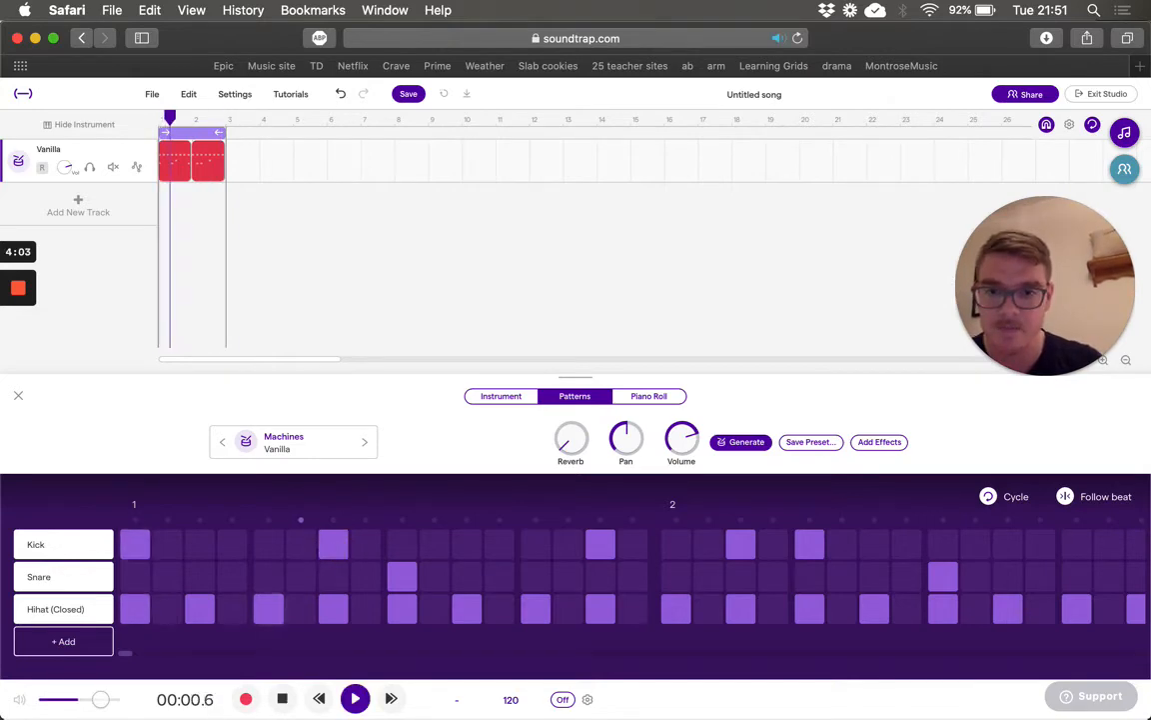
{"action": "key", "text": "space"}
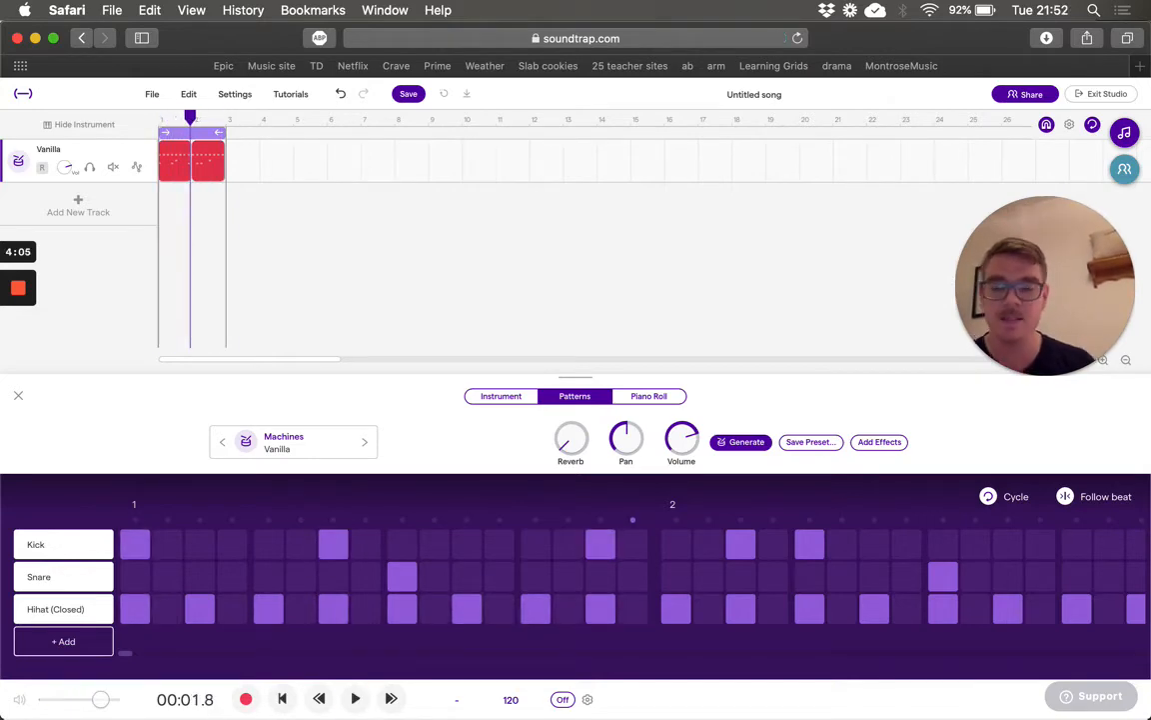
{"action": "key", "text": "super+minus"}
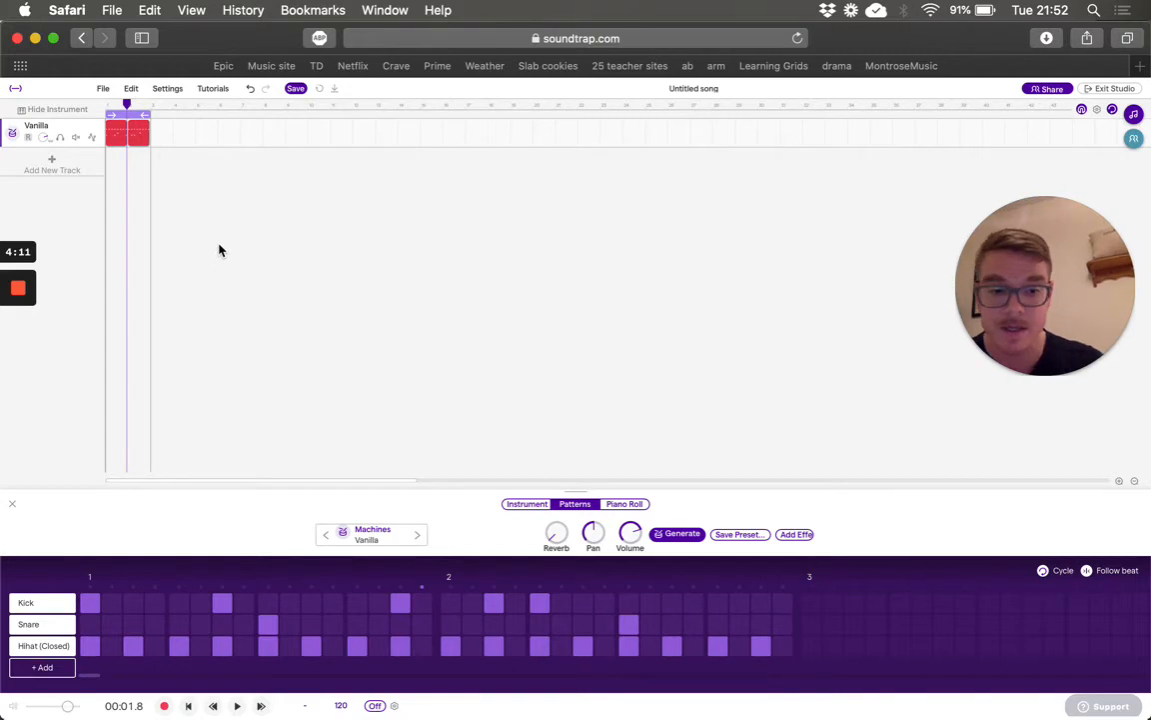
{"action": "key", "text": "super+plus"}
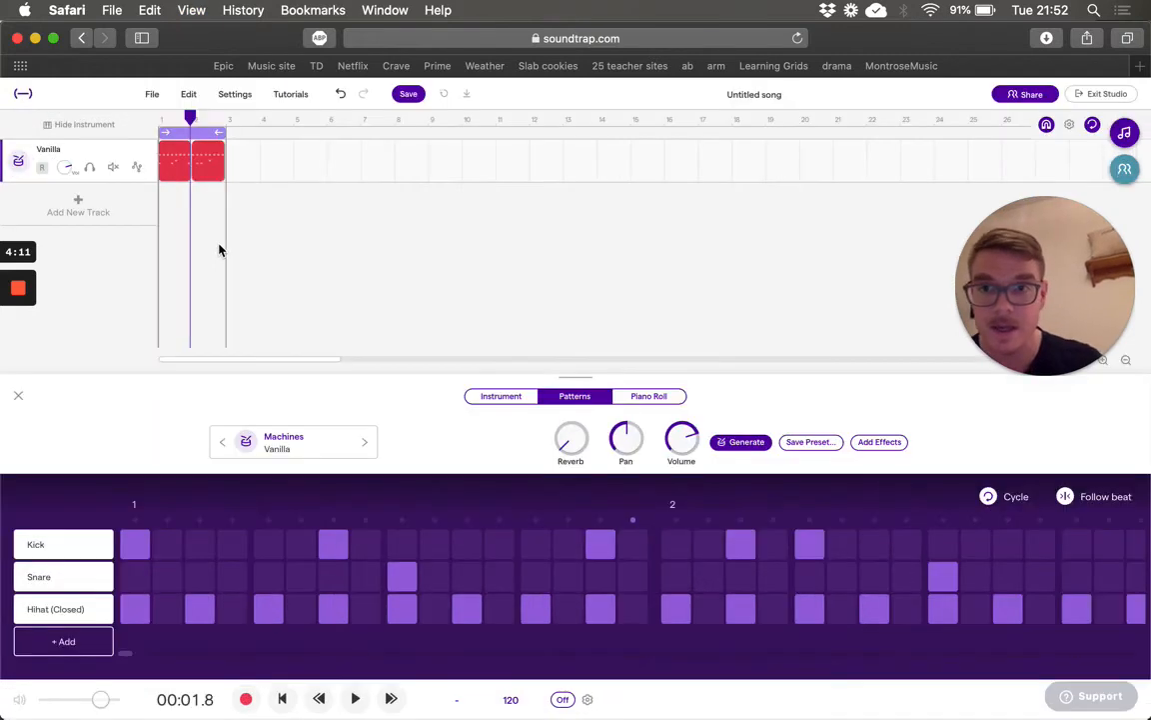
{"action": "left_click", "coordinate": [212, 167]}
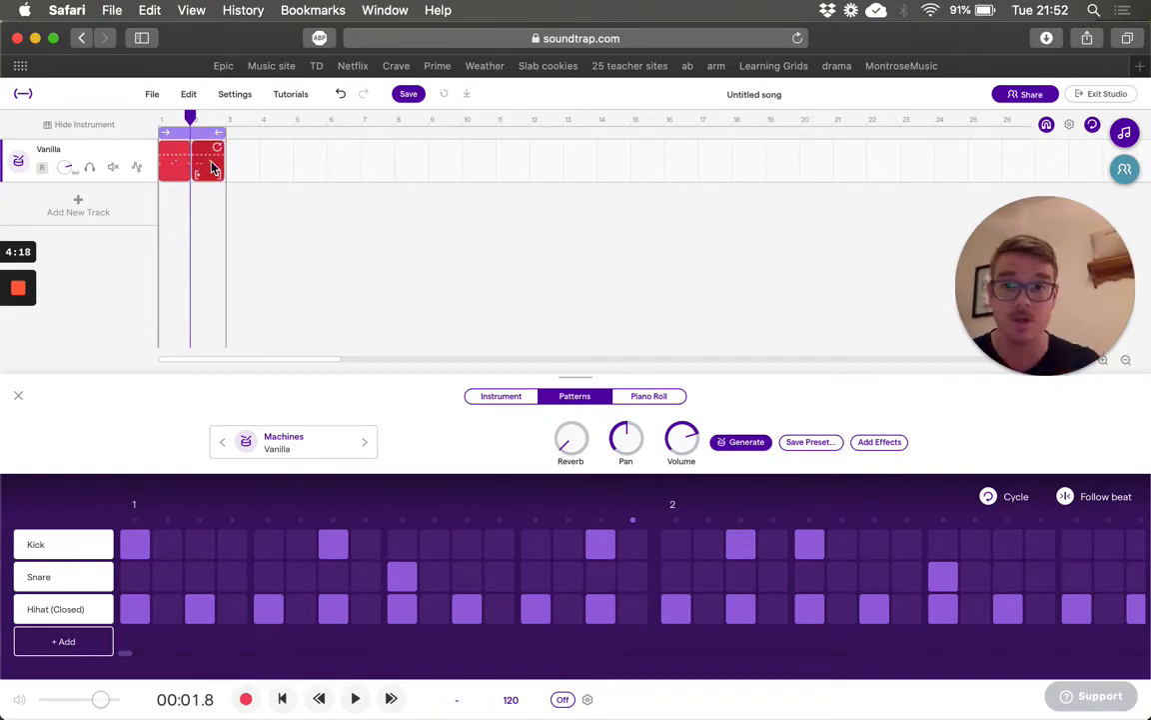
{"action": "left_click", "coordinate": [178, 164]}
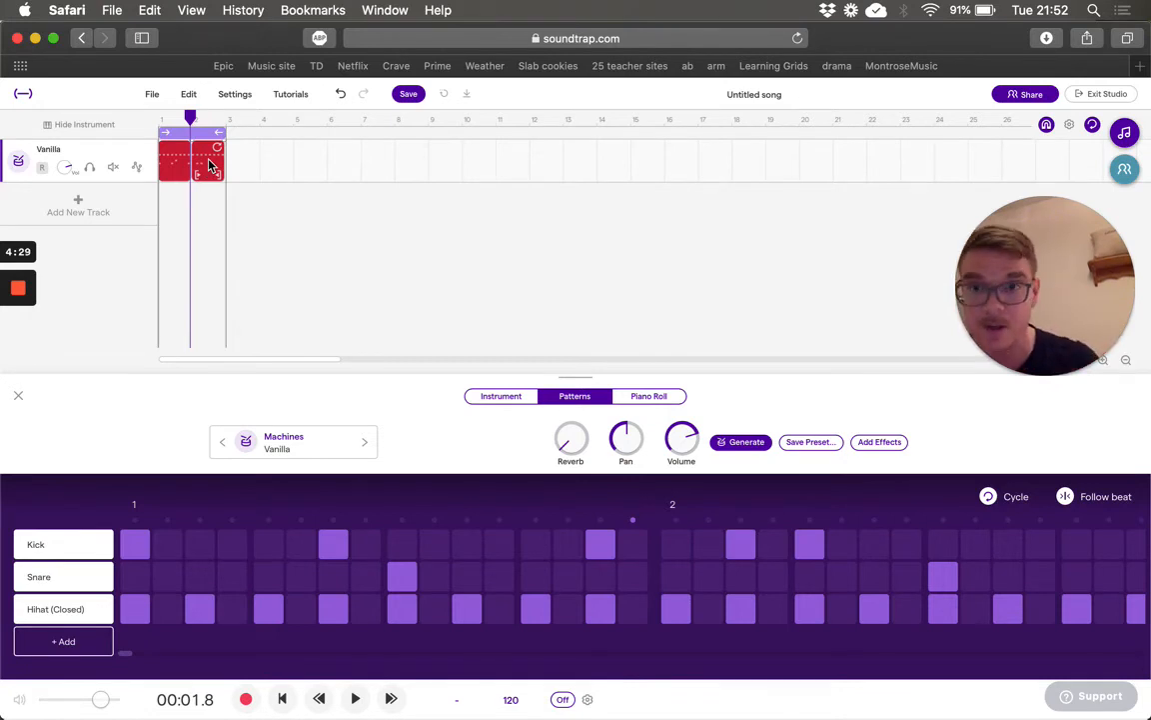
{"action": "right_click", "coordinate": [210, 165]}
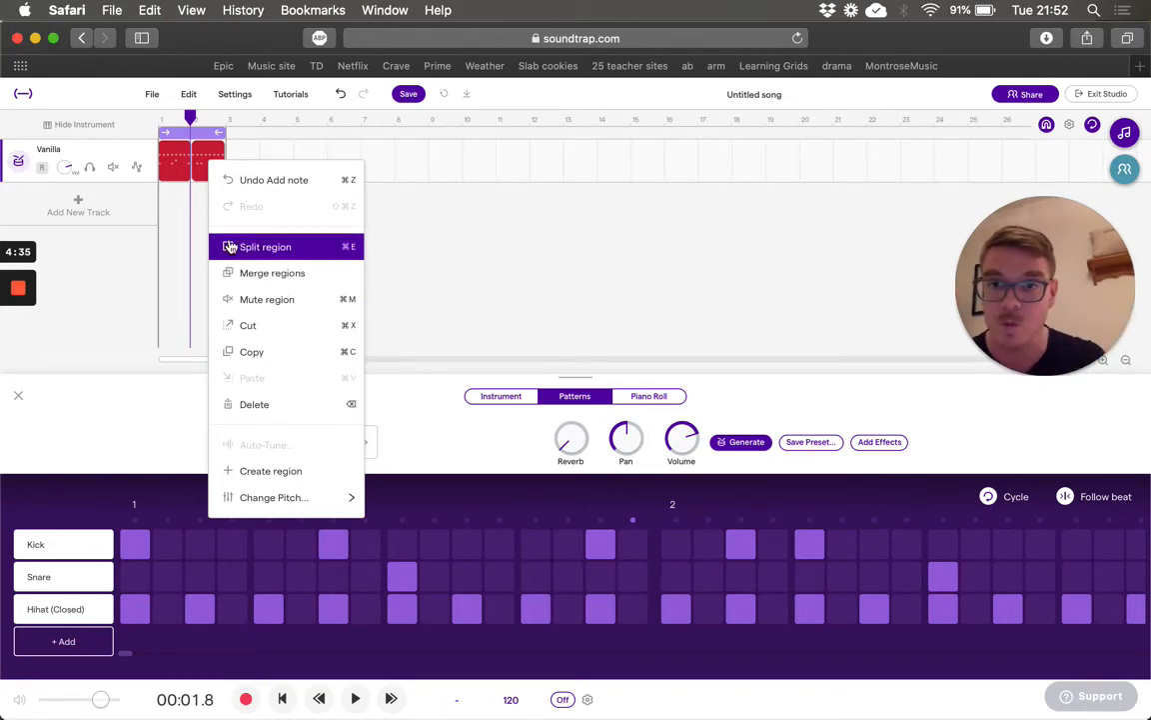
{"action": "left_click", "coordinate": [193, 219]}
{"action": "key", "text": "super+plus"}
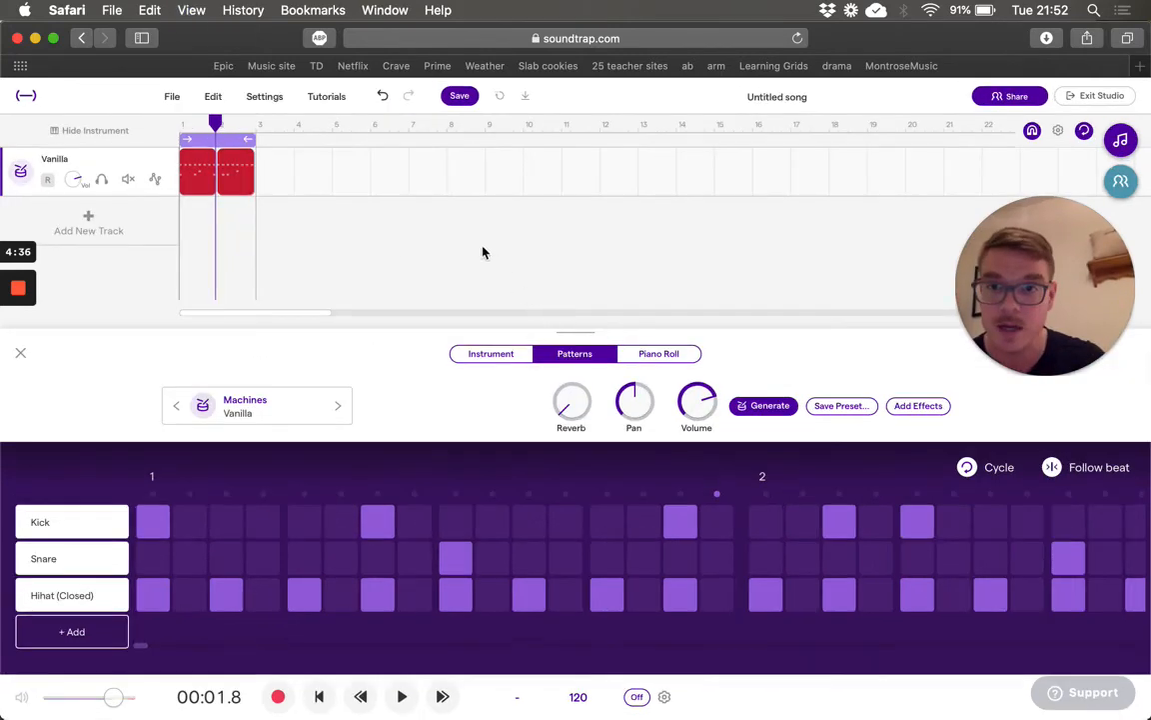
{"action": "left_click", "coordinate": [243, 248]}
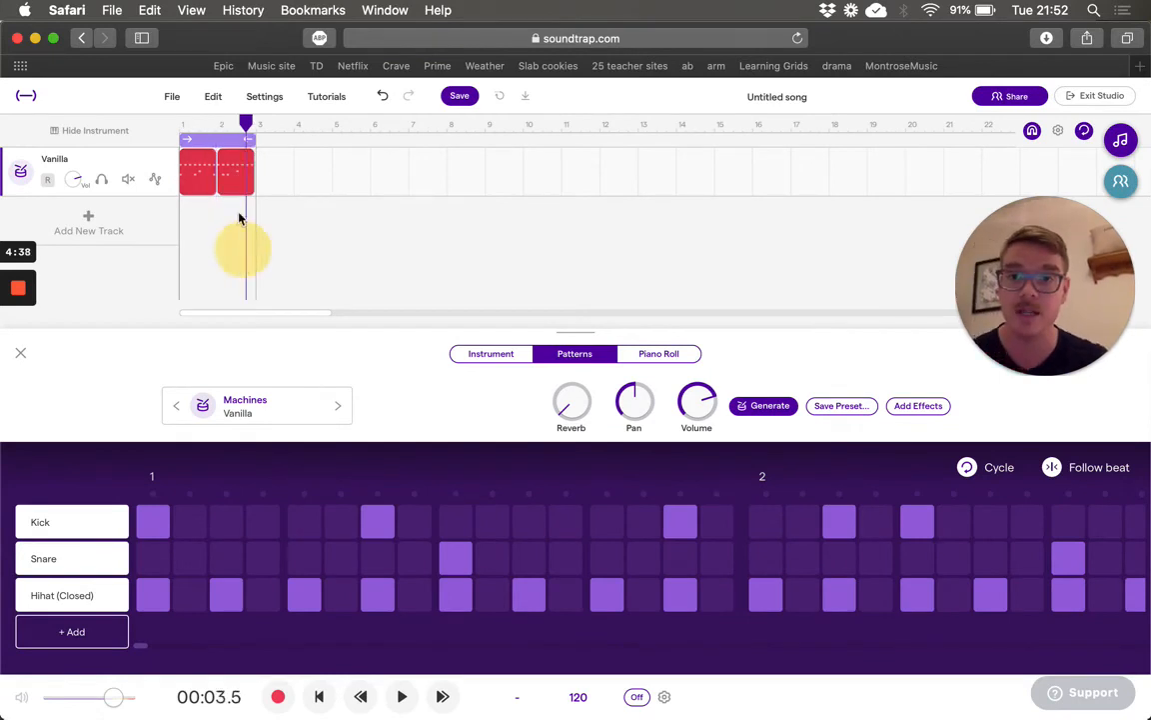
{"action": "left_click", "coordinate": [194, 168]}
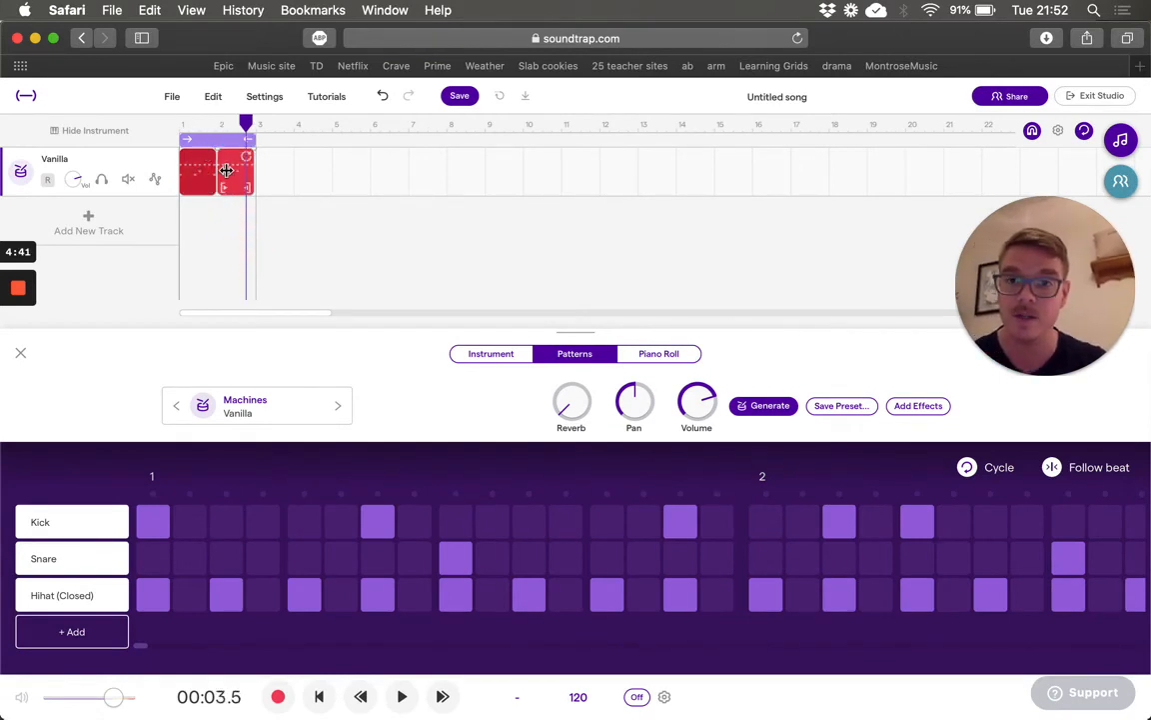
{"action": "left_click", "coordinate": [273, 231]}
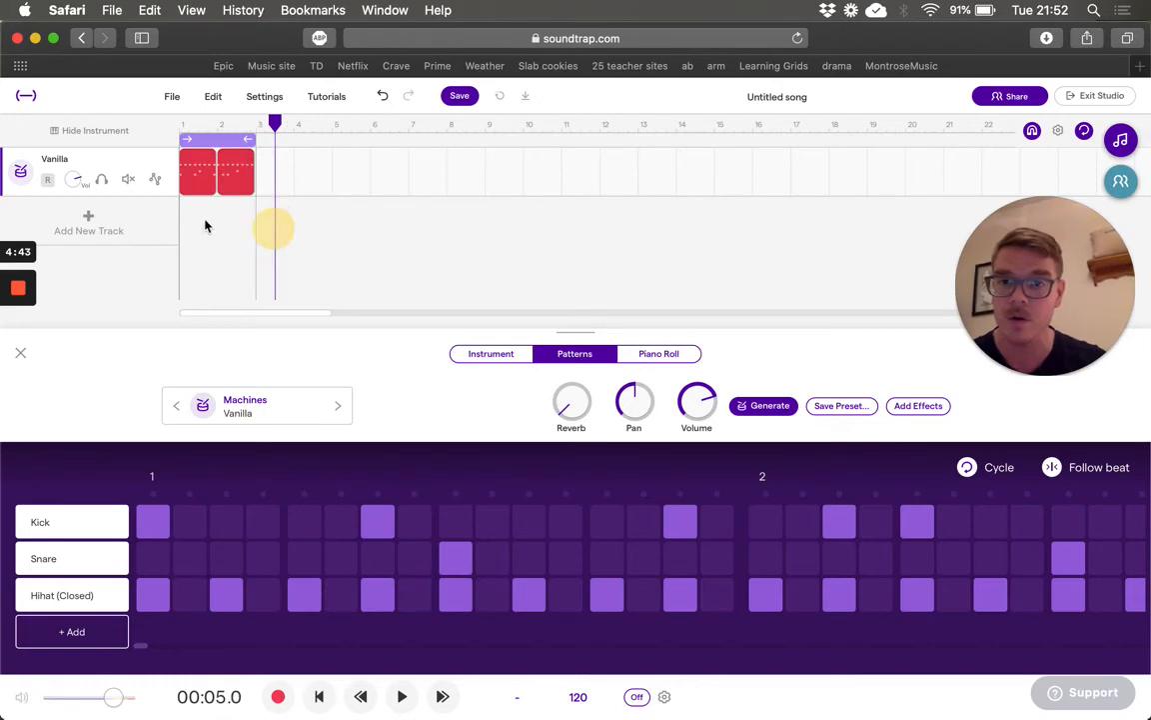
Step: Select both one-bar drum regions on the Vanilla track and merge them into one two-bar region
{"action": "left_click_drag", "start_coordinate": [190, 218], "coordinate": [258, 196]}
{"action": "left_click_drag", "start_coordinate": [190, 217], "coordinate": [240, 173]}
{"action": "mouse_move", "coordinate": [242, 181]}
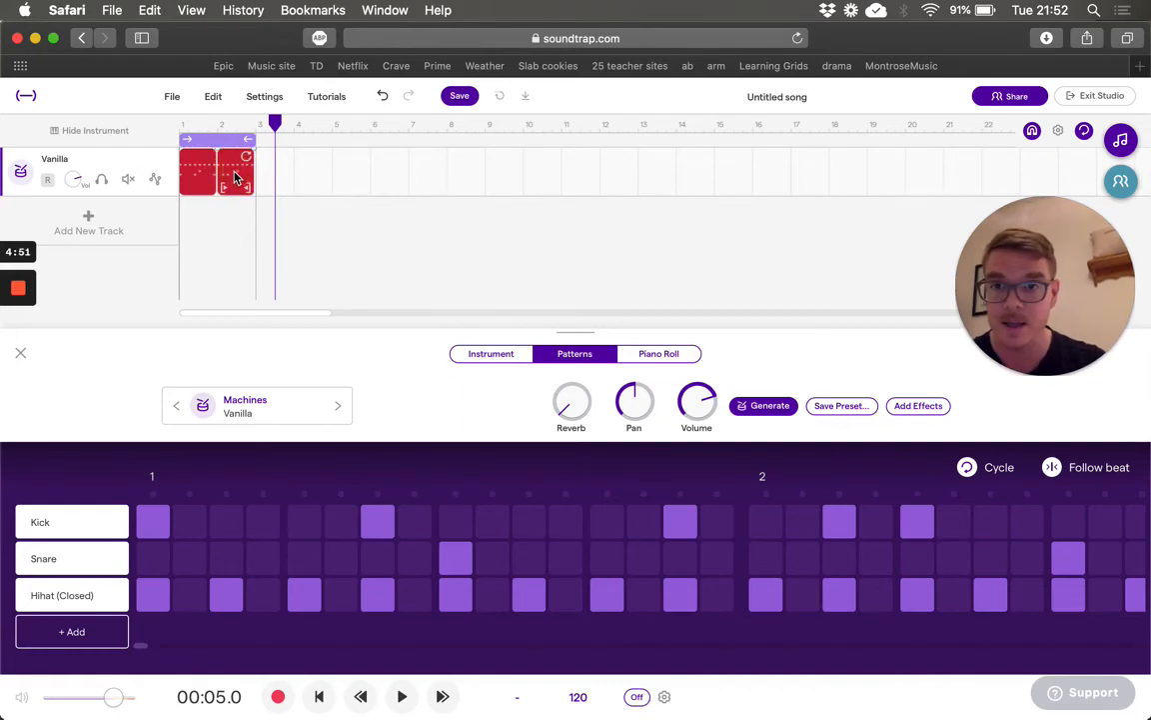
{"action": "right_click", "coordinate": [237, 178]}
{"action": "left_click", "coordinate": [286, 300]}
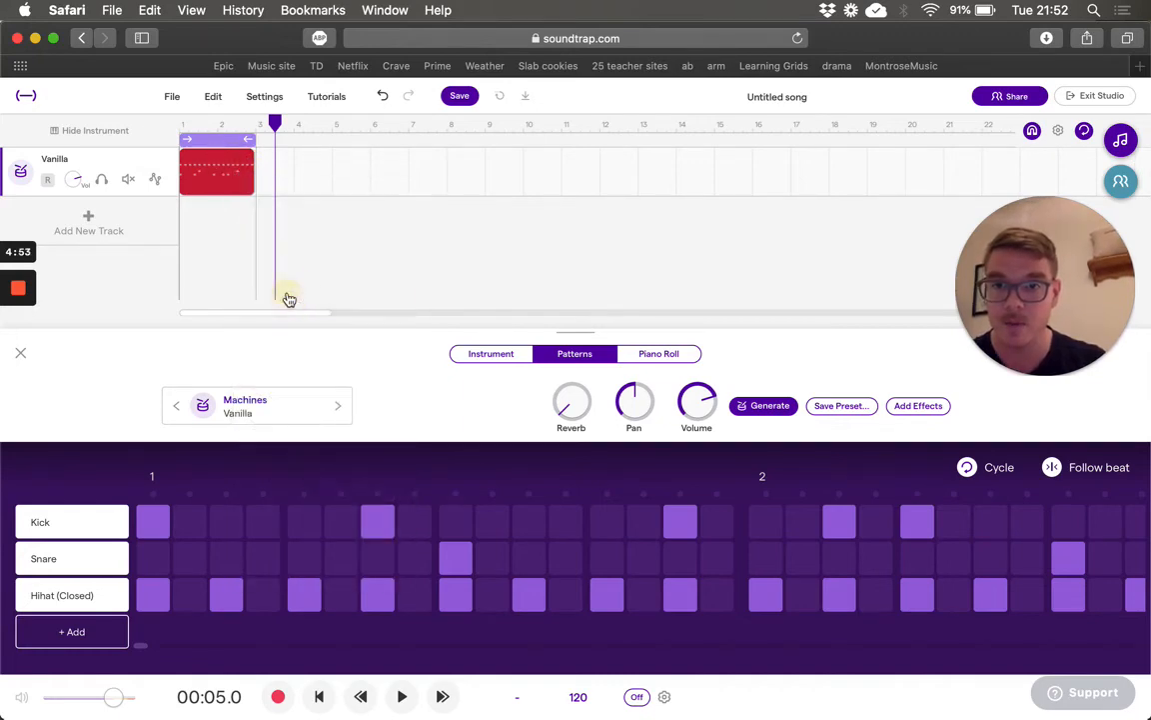
Step: Play back the merged two-bar drum region
{"action": "mouse_move", "coordinate": [237, 175]}
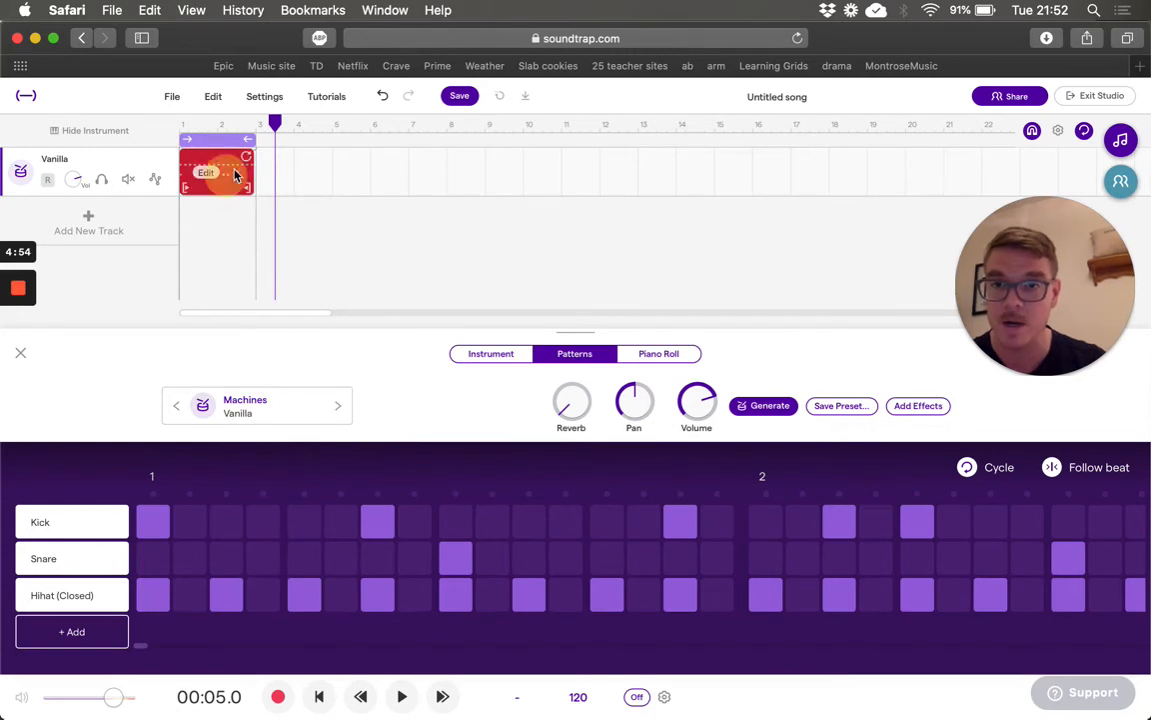
{"action": "mouse_move", "coordinate": [247, 160]}
{"action": "left_mouse_down"}
{"action": "mouse_move", "coordinate": [600, 163]}
{"action": "mouse_move", "coordinate": [249, 165]}
{"action": "left_mouse_up"}
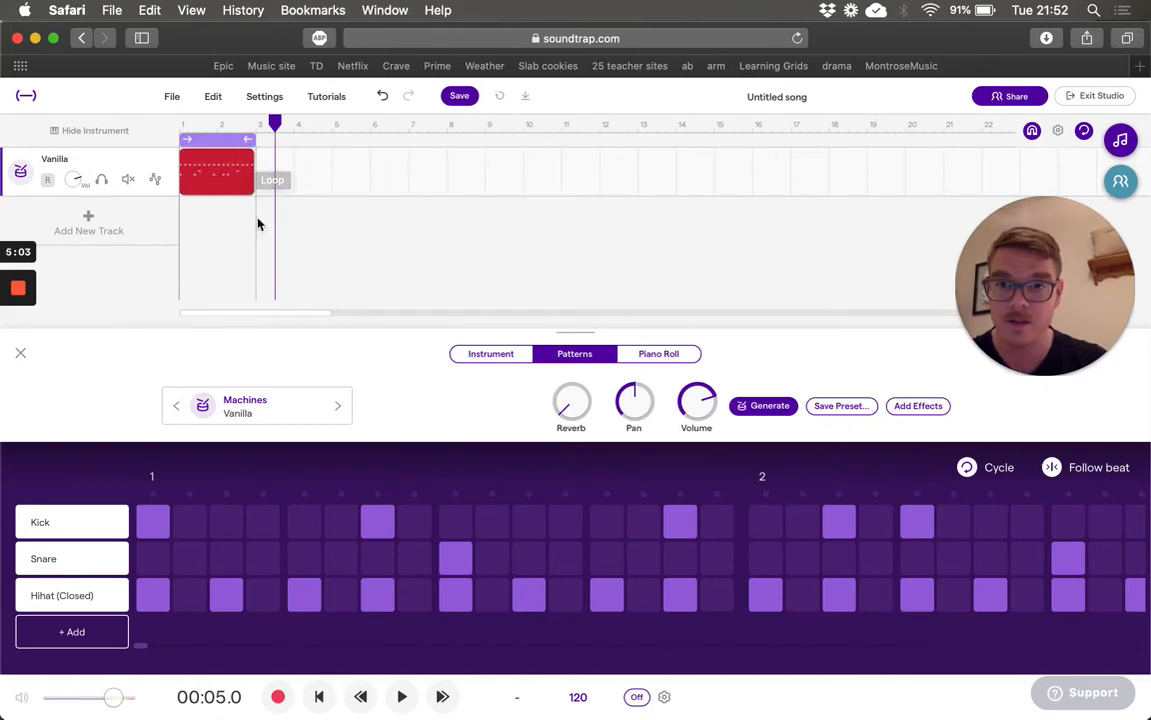
{"action": "key", "text": "space"}
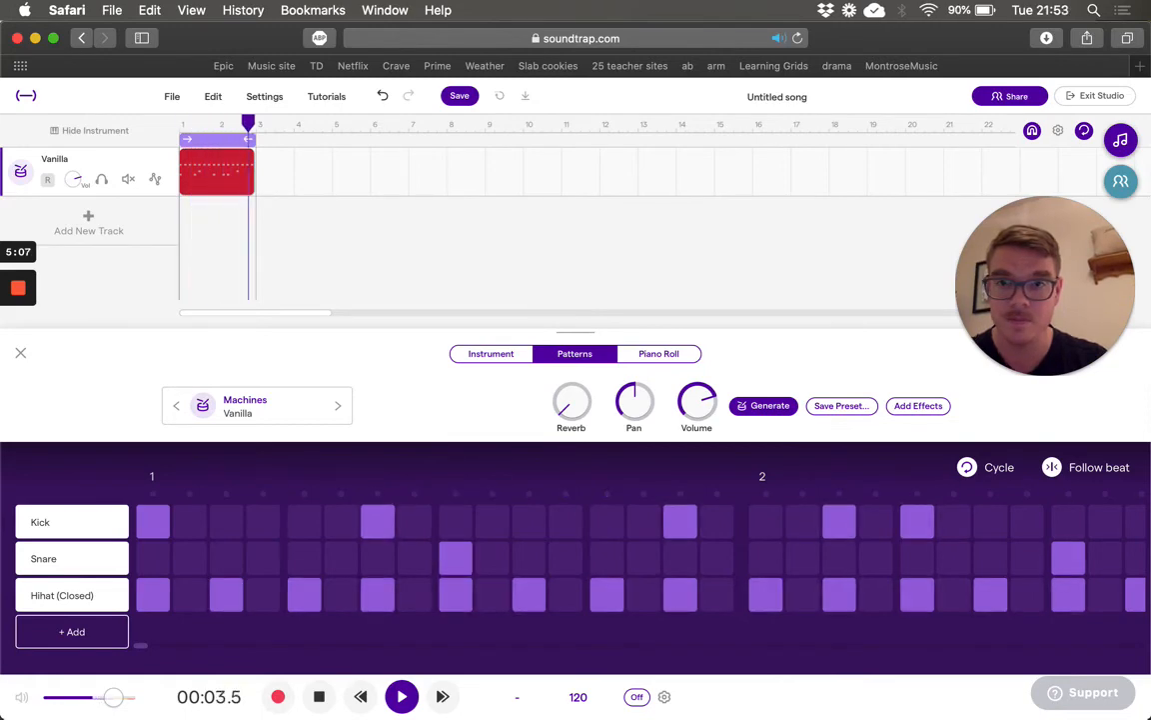
{"action": "key", "text": "space"}
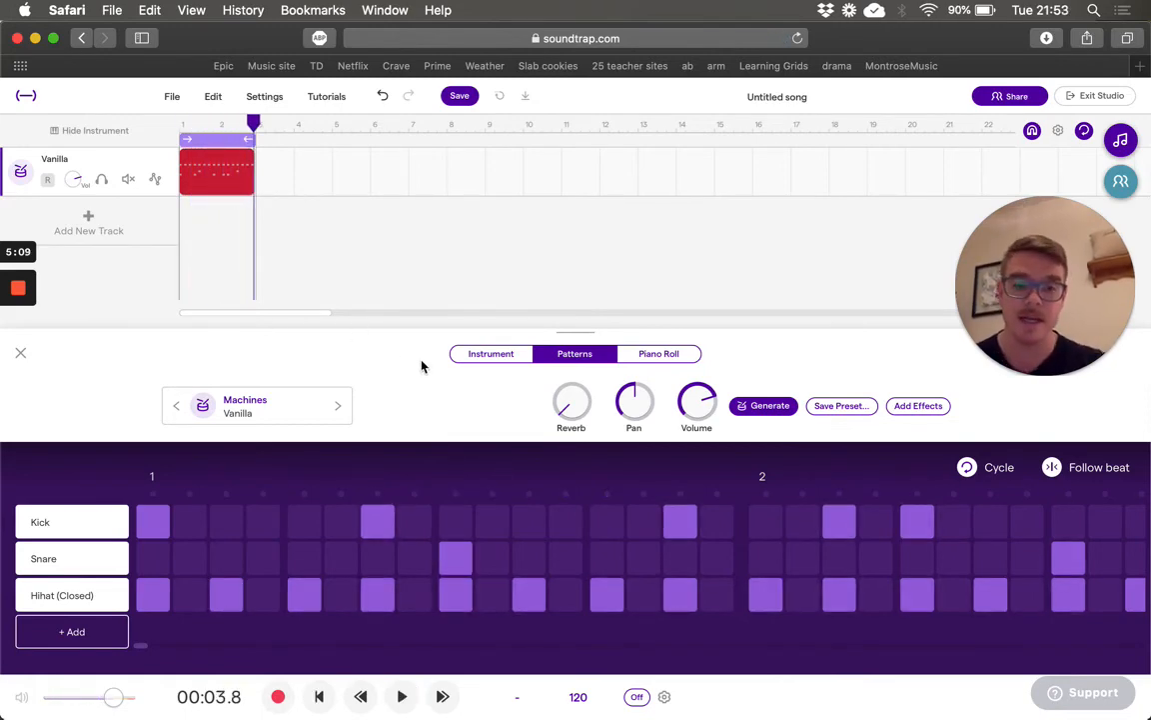
Step: Add a Hihat (Open) row to the drum pattern and check the list of further available drum sounds
{"action": "key", "text": "super+minus"}
{"action": "key", "text": "super+minus"}
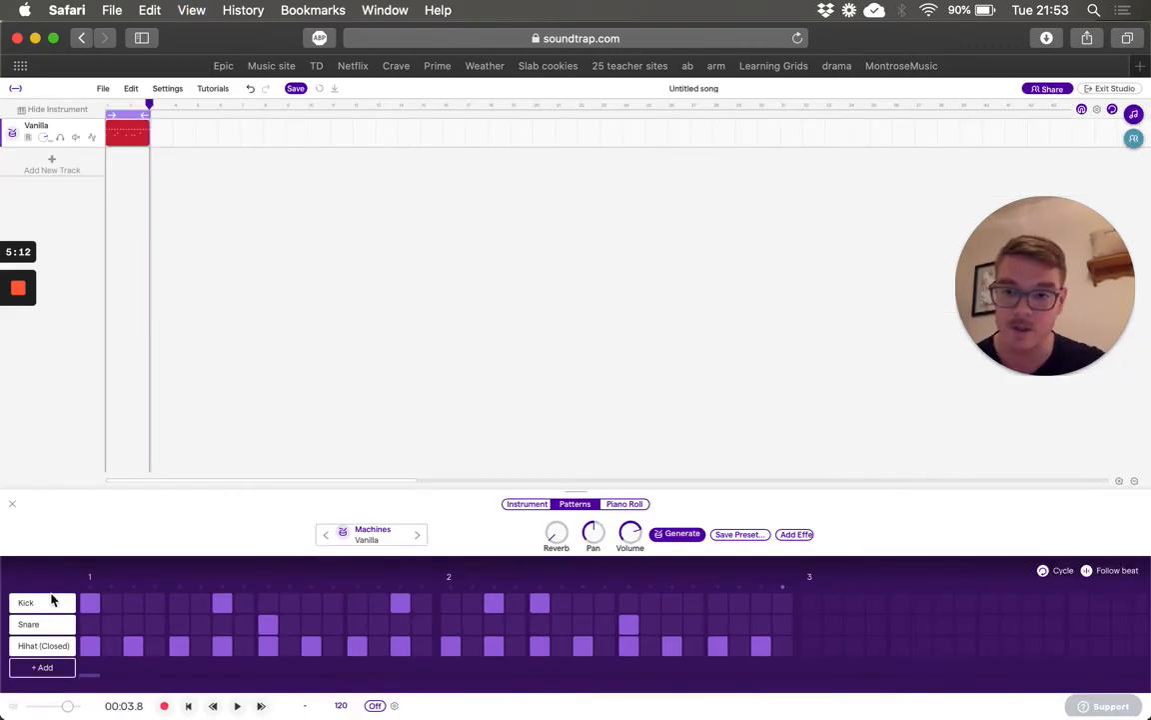
{"action": "left_click", "coordinate": [44, 671]}
{"action": "left_click", "coordinate": [44, 669]}
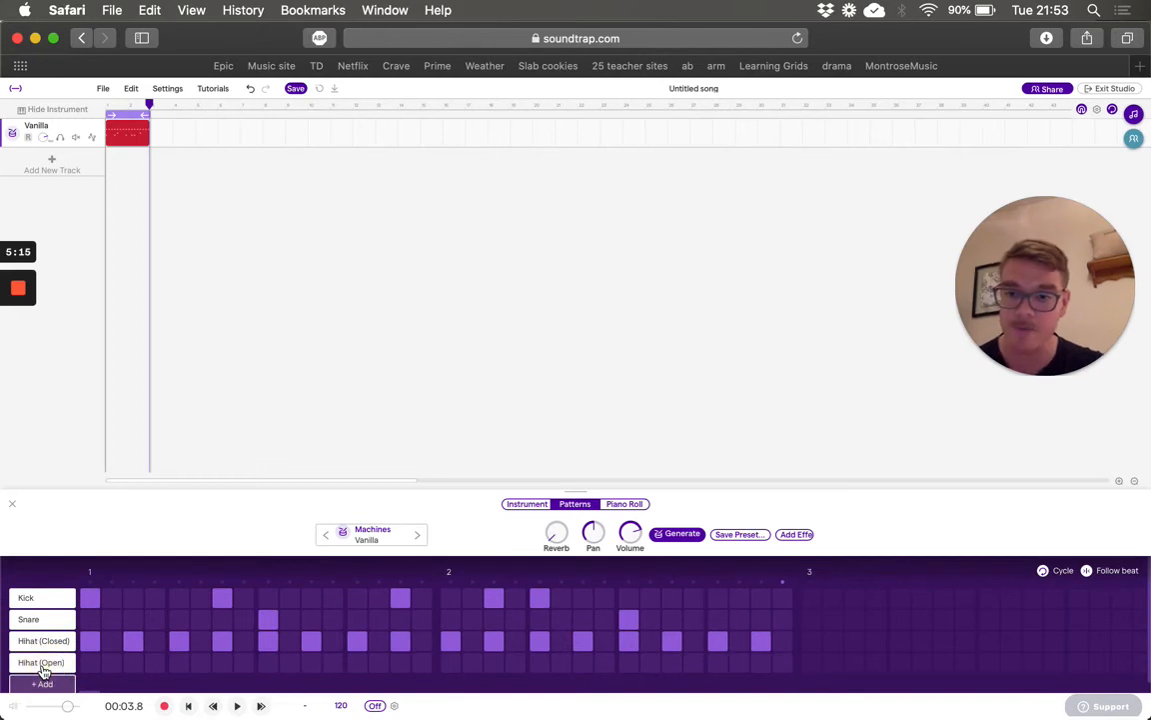
{"action": "left_click", "coordinate": [46, 669]}
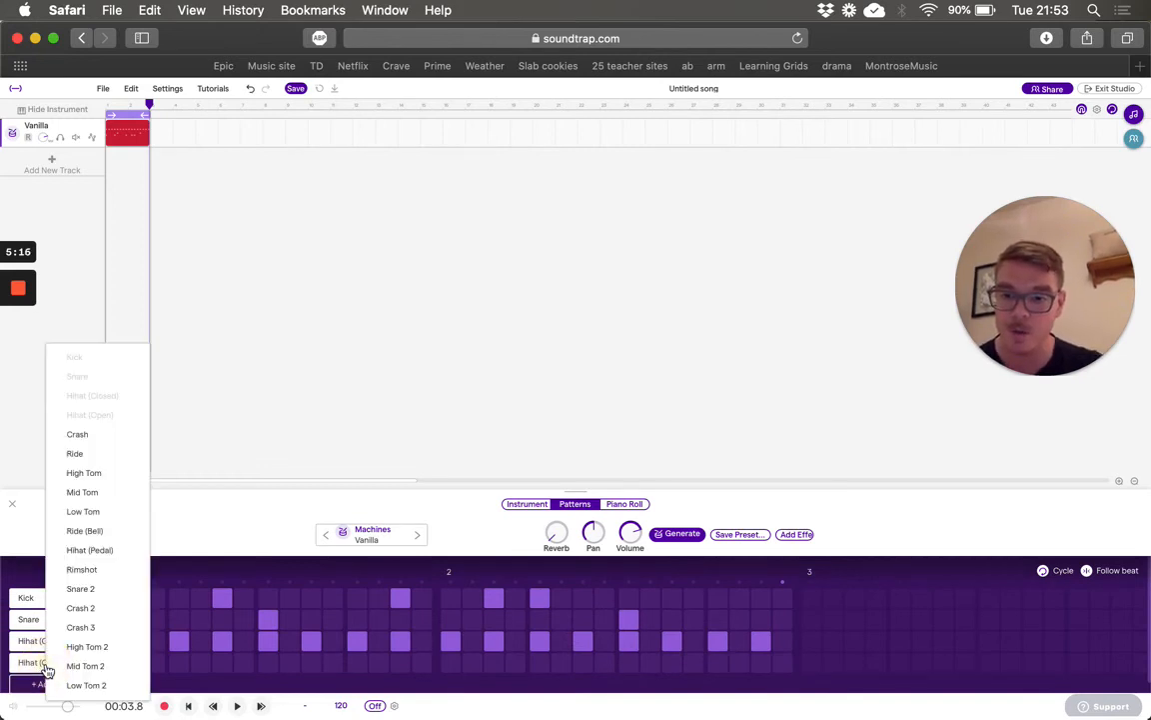
{"action": "left_click", "coordinate": [39, 464]}
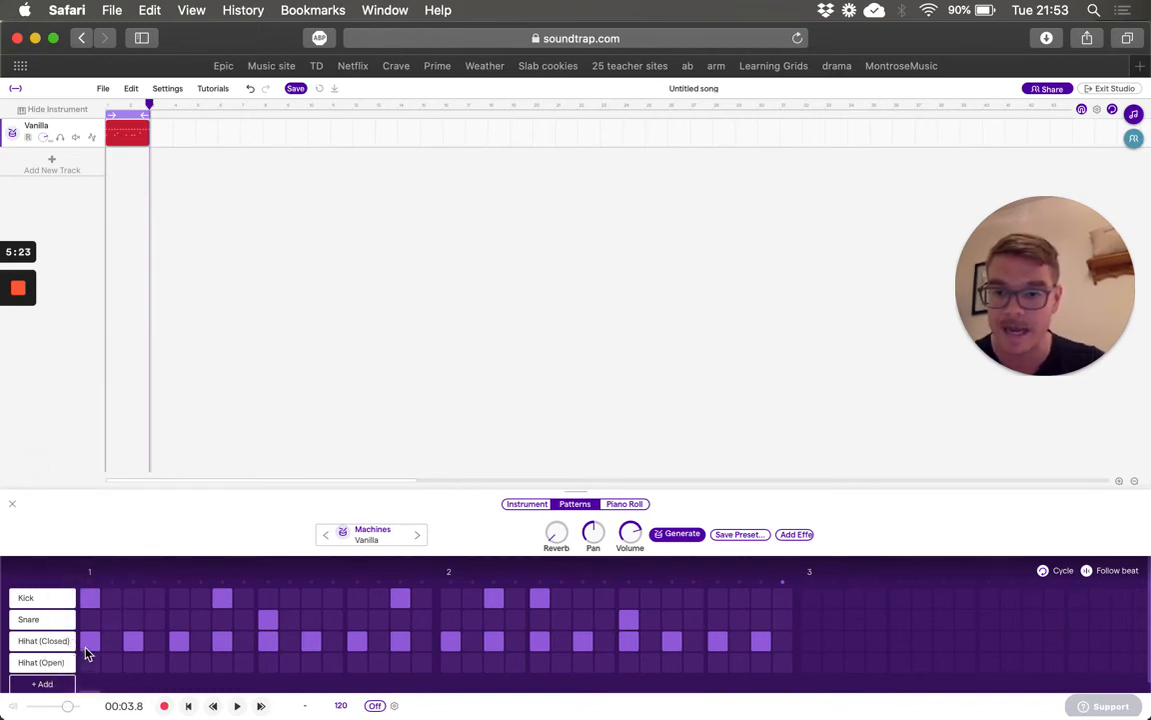
Step: Replace the closed hi-hat on step 1 of bar 1 with an open hi-hat
{"action": "left_click", "coordinate": [89, 642]}
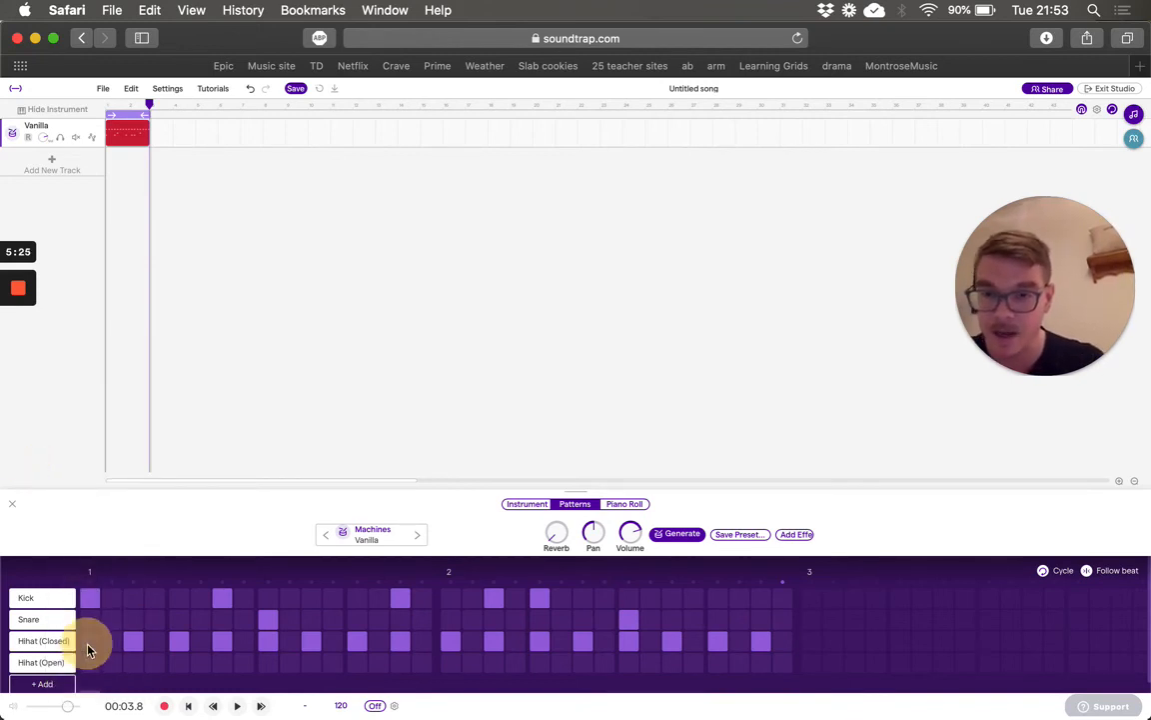
{"action": "left_click", "coordinate": [90, 662]}
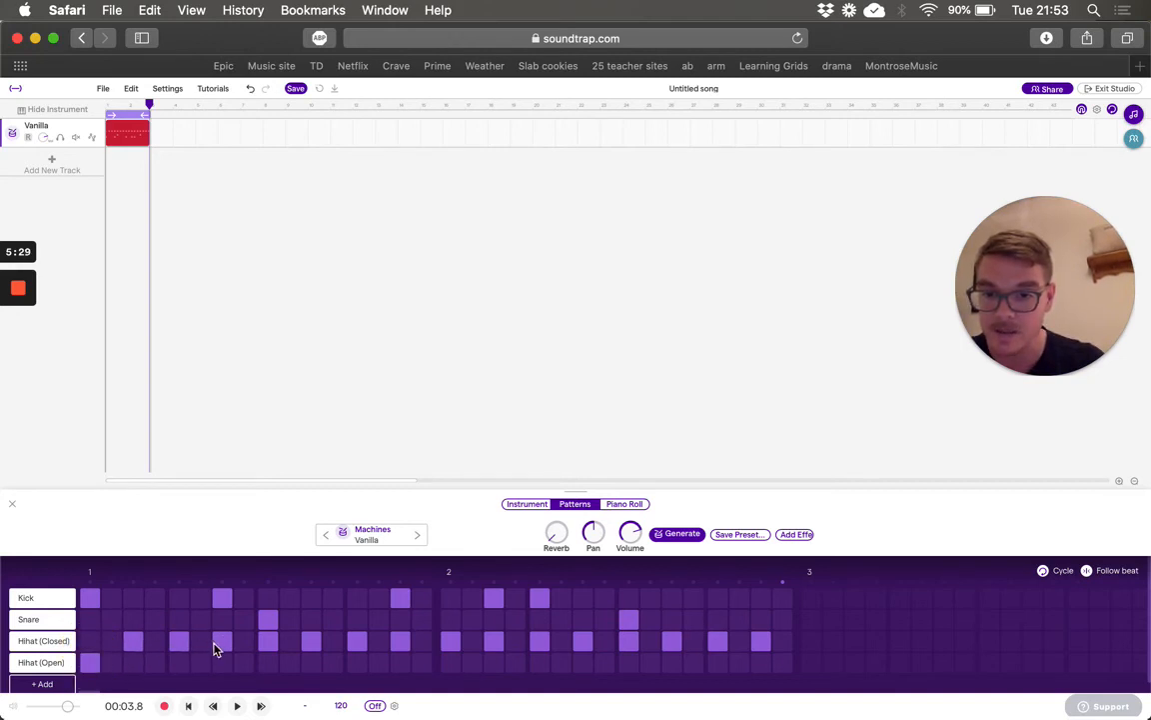
Step: Replace the closed hi-hats on steps 7 and 13 of bar 1 with open hi-hats
{"action": "left_click", "coordinate": [222, 663]}
{"action": "left_click", "coordinate": [222, 640]}
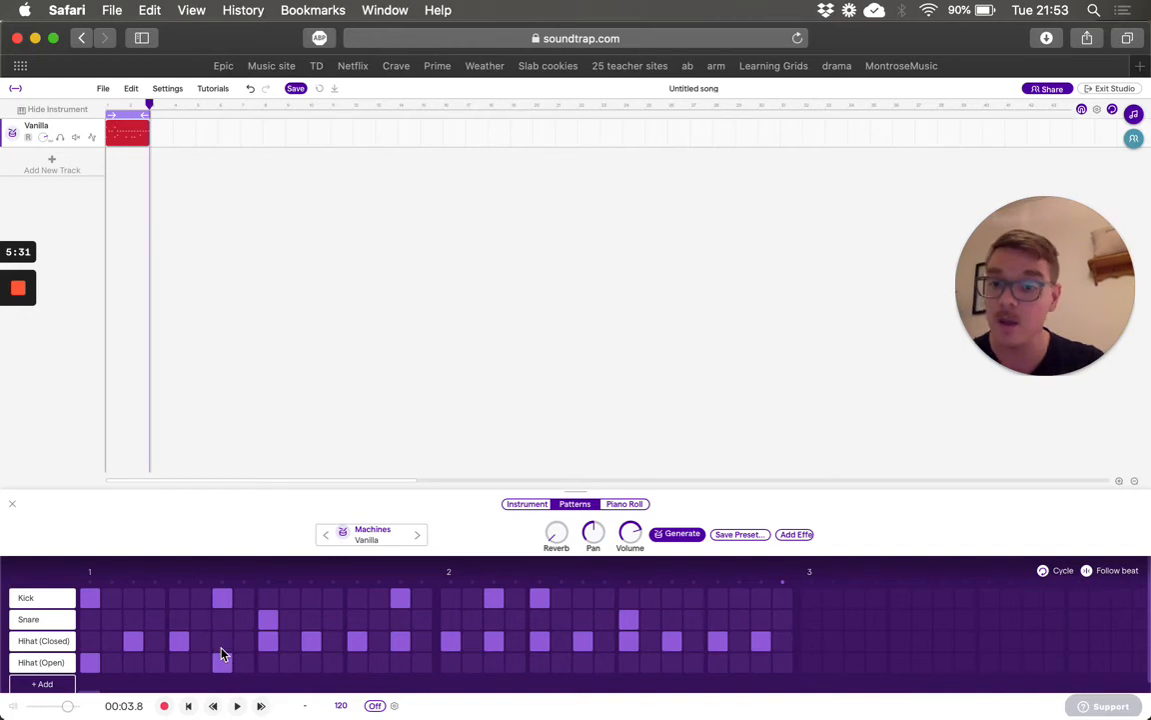
{"action": "left_click", "coordinate": [357, 640]}
{"action": "left_click", "coordinate": [355, 663]}
Step: Replace the closed hi-hats on steps 3 and 9 of bar 2 with open hi-hats and play back the beat
{"action": "left_click", "coordinate": [493, 641]}
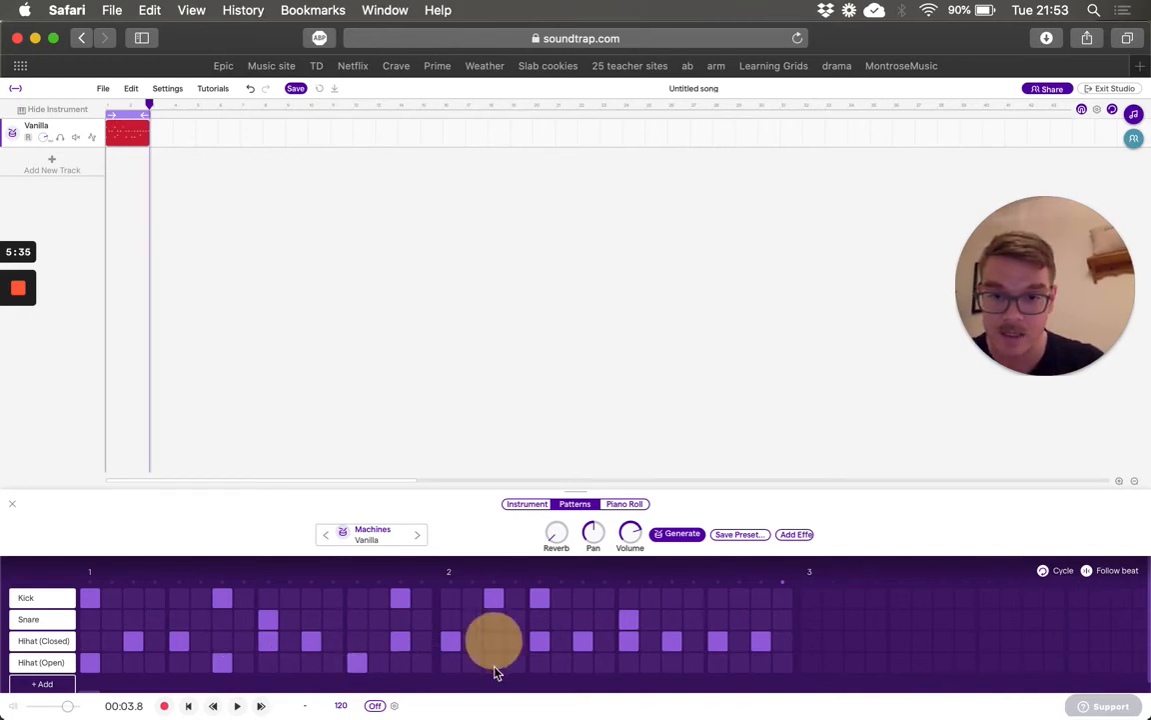
{"action": "left_click", "coordinate": [494, 663]}
{"action": "left_click", "coordinate": [629, 641]}
{"action": "left_click", "coordinate": [629, 663]}
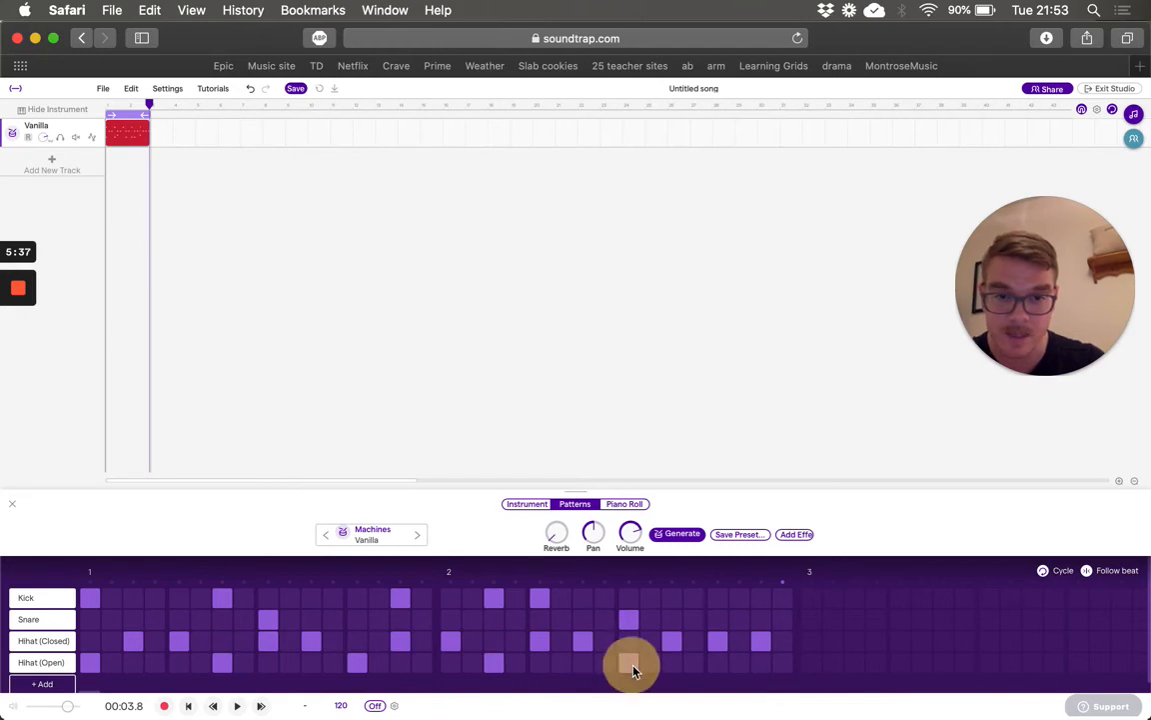
{"action": "key", "text": "space"}
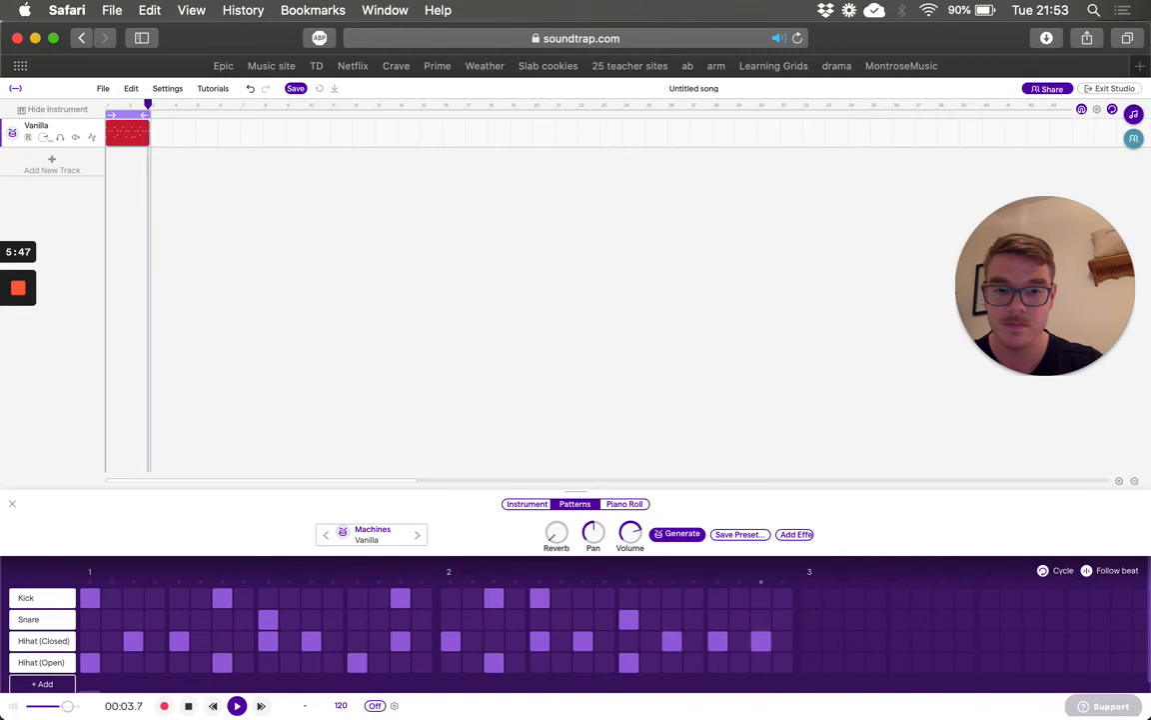
{"action": "key", "text": "space"}
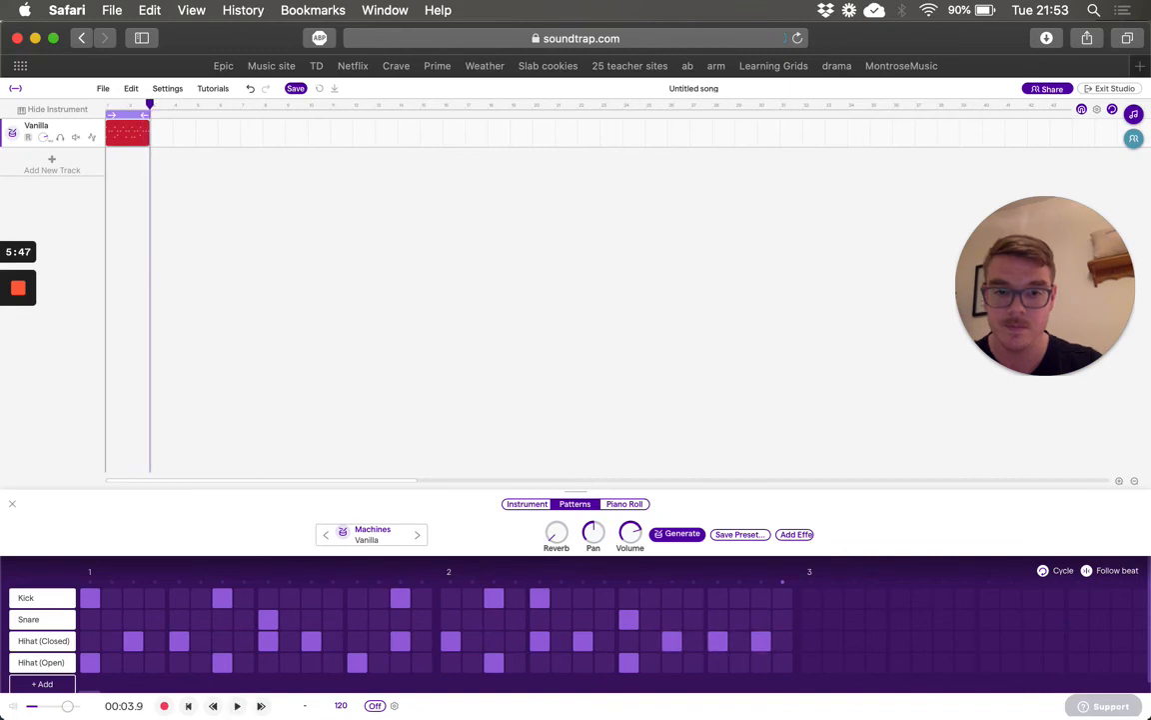
Step: Add snare hits on steps 13 and 15 of bar 2 and play back the pattern
{"action": "left_click", "coordinate": [720, 622]}
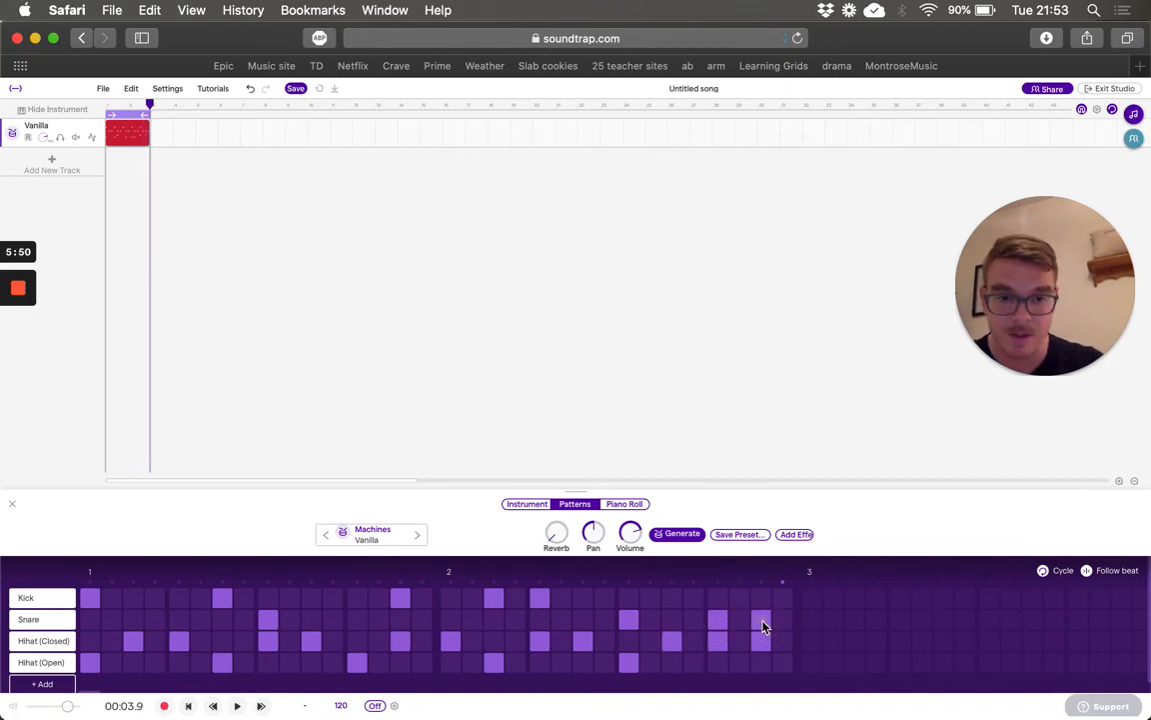
{"action": "left_click", "coordinate": [760, 620]}
{"action": "key", "text": "space"}
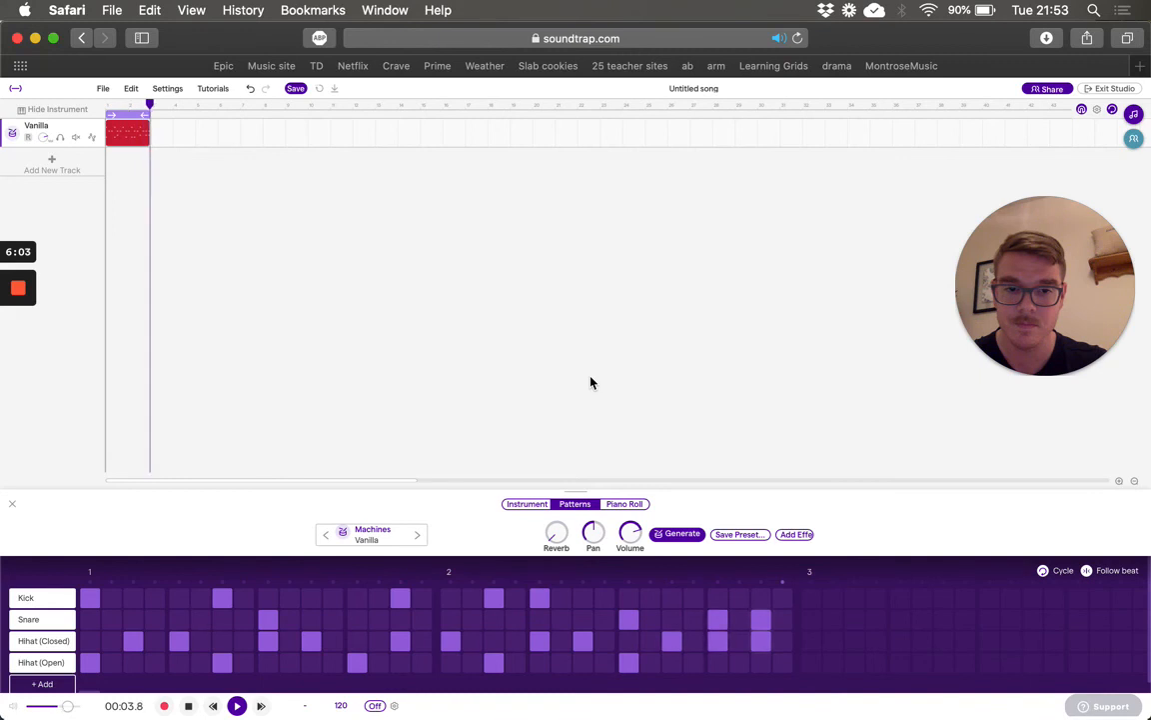
{"action": "key", "text": "space"}
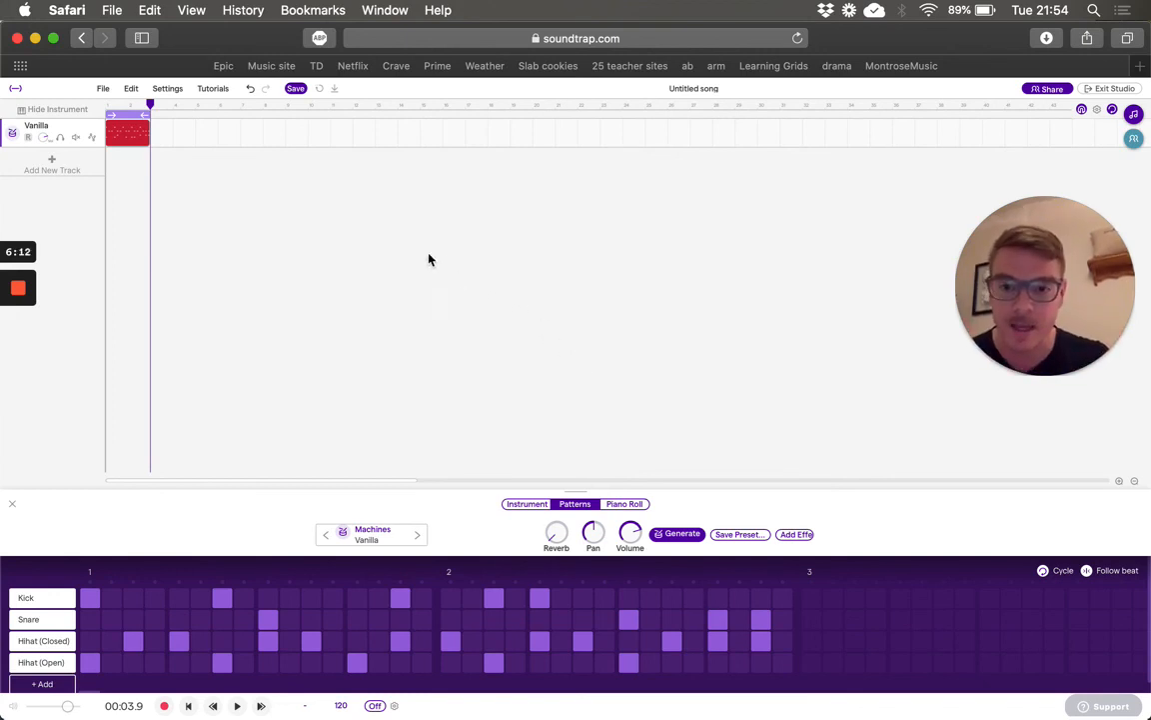
Step: Copy the two-bar drum region on the Vanilla track and paste it directly after the original, at bar 3
{"action": "mouse_move", "coordinate": [131, 133]}
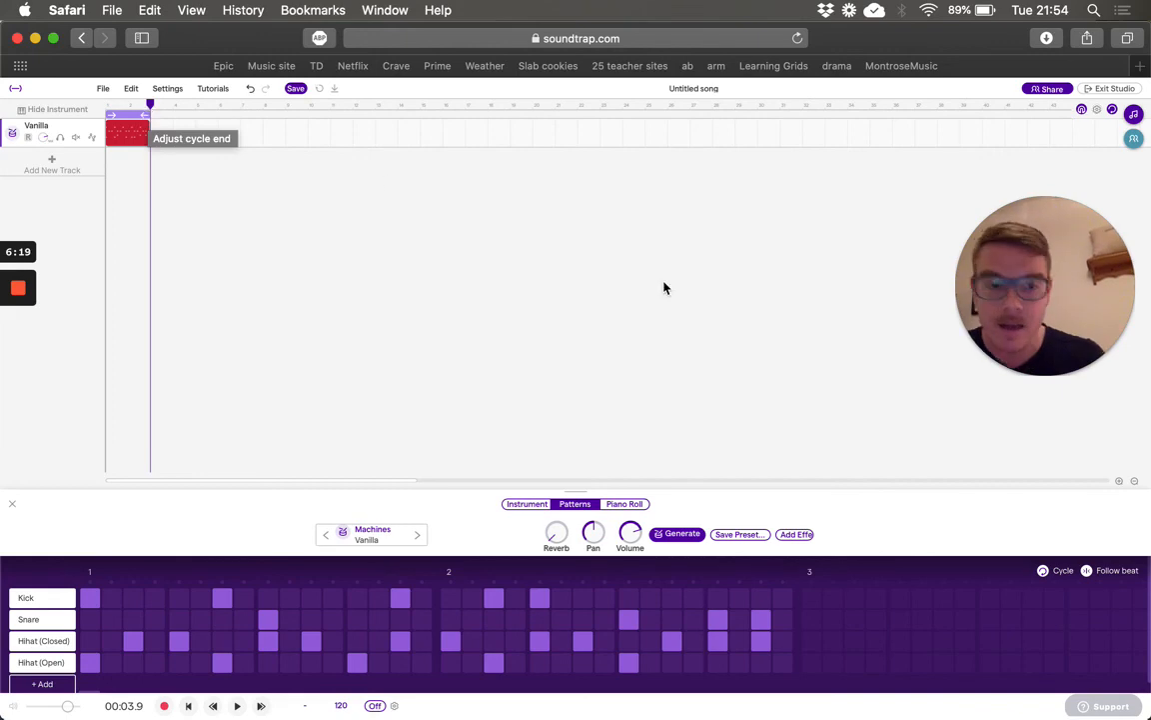
{"action": "key", "text": "super+plus"}
{"action": "key", "text": "super+plus"}
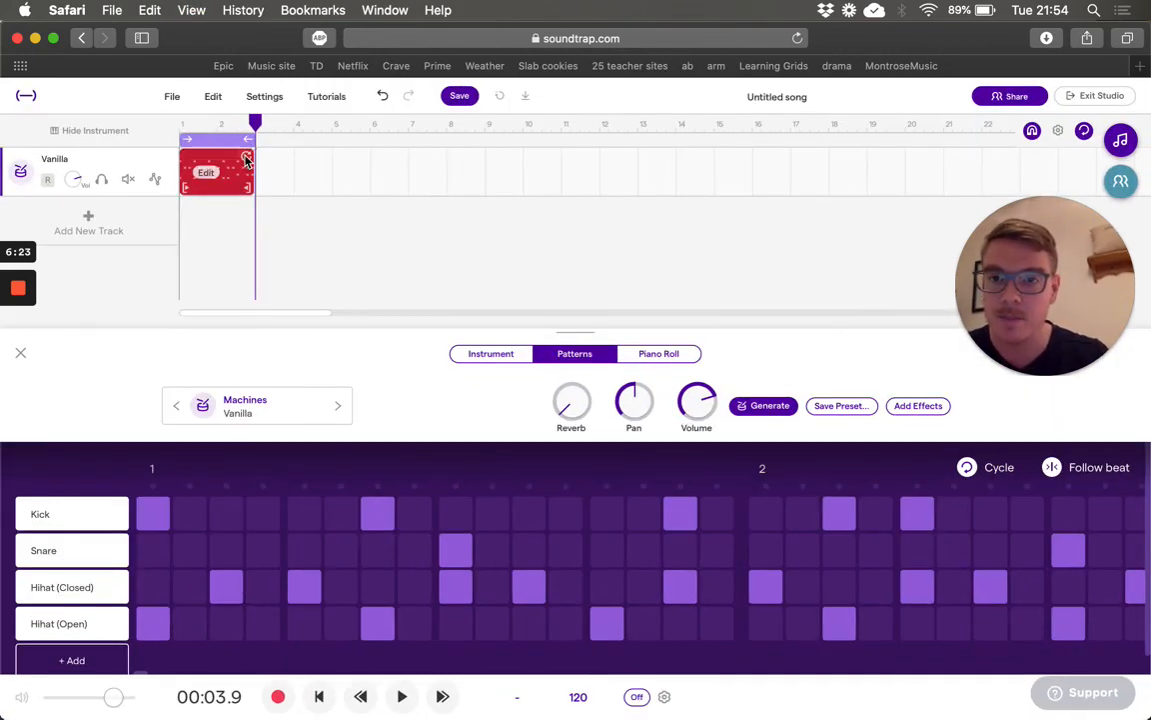
{"action": "mouse_move", "coordinate": [246, 160]}
{"action": "left_mouse_down"}
{"action": "mouse_move", "coordinate": [501, 165]}
{"action": "mouse_move", "coordinate": [299, 162]}
{"action": "mouse_move", "coordinate": [244, 175]}
{"action": "left_mouse_up"}
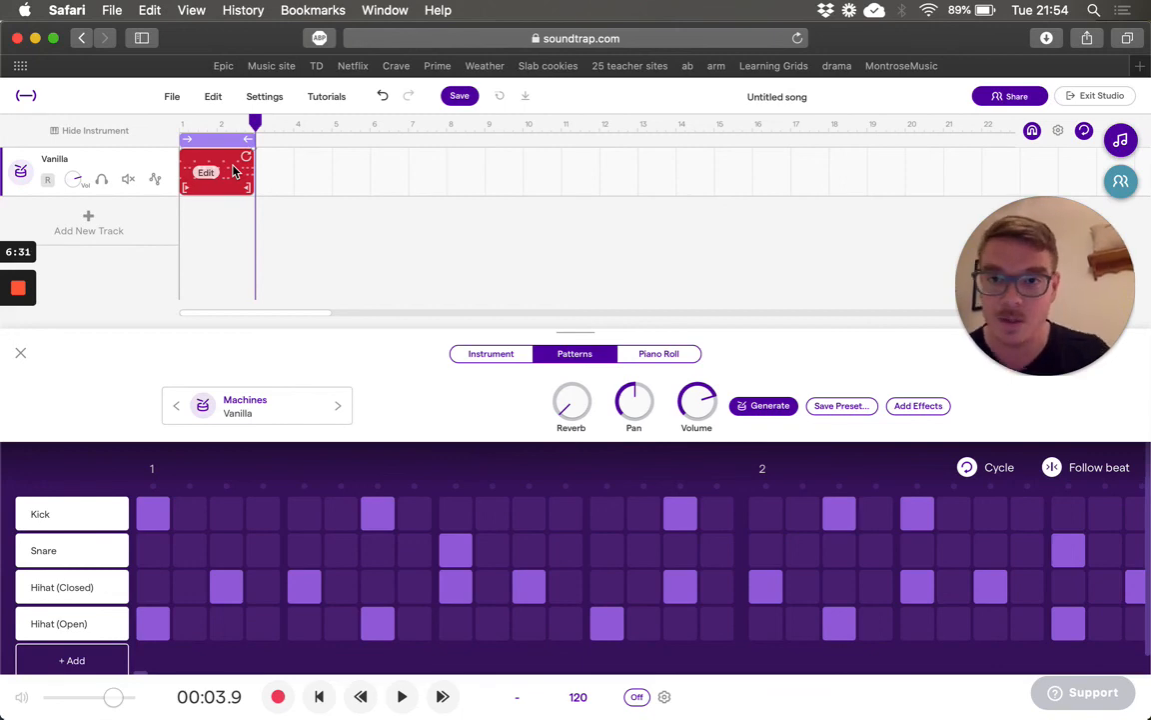
{"action": "right_click", "coordinate": [233, 171]}
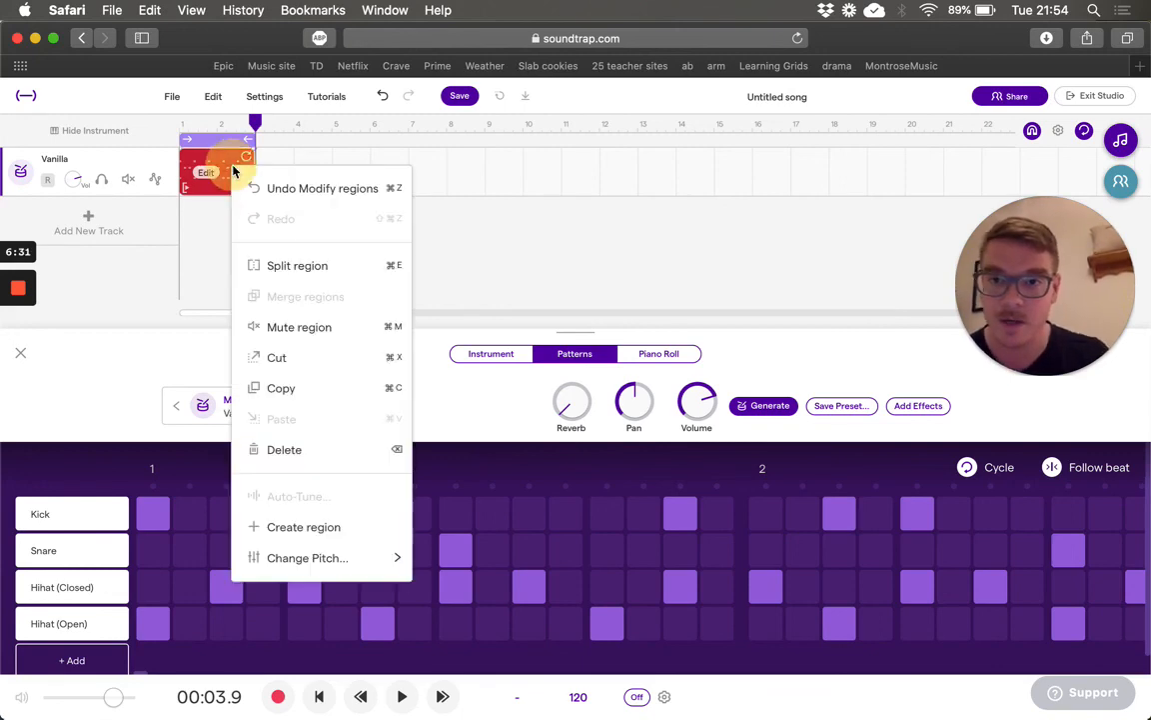
{"action": "left_click", "coordinate": [283, 389]}
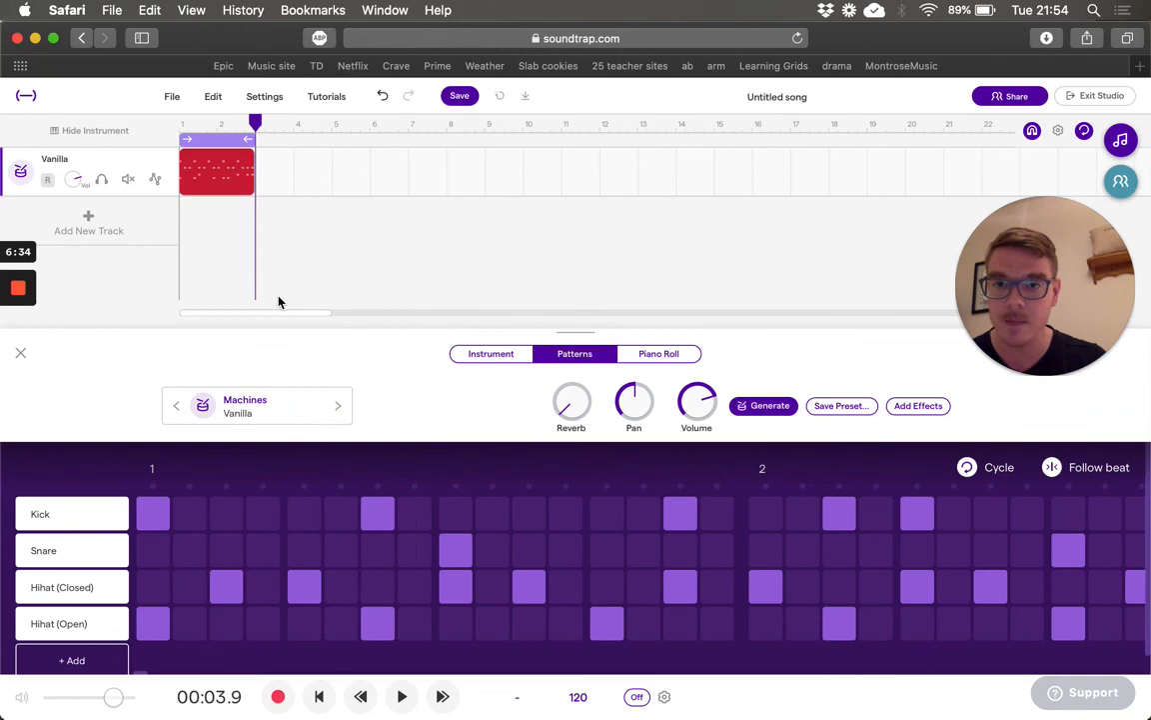
{"action": "left_click", "coordinate": [255, 172]}
{"action": "right_click", "coordinate": [257, 173]}
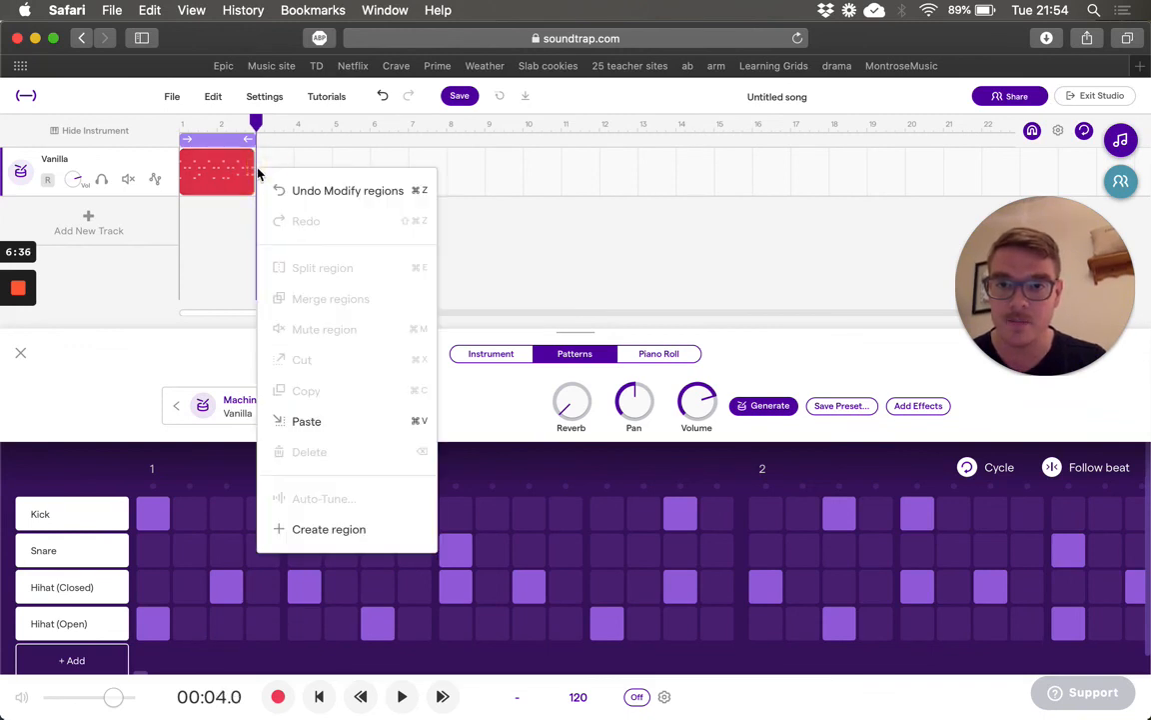